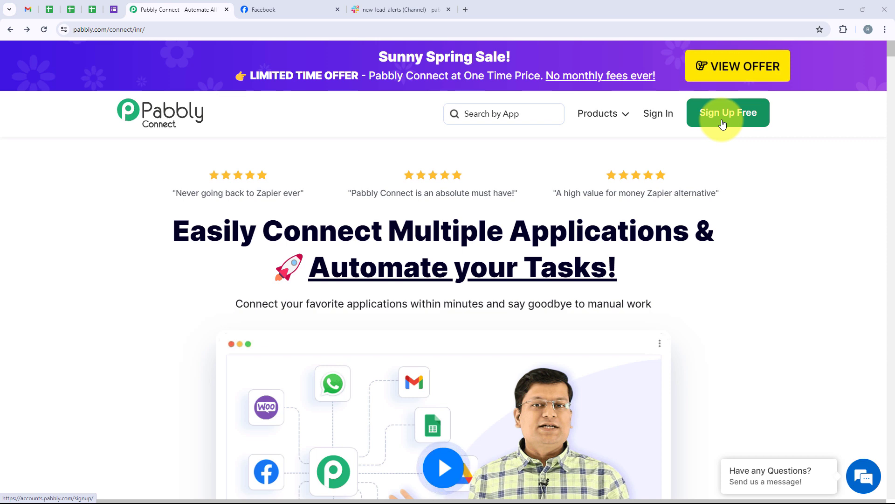
Sign in from the Pabbly Connect homepage to reach the All Pabbly Apps page
left_click(669, 113)
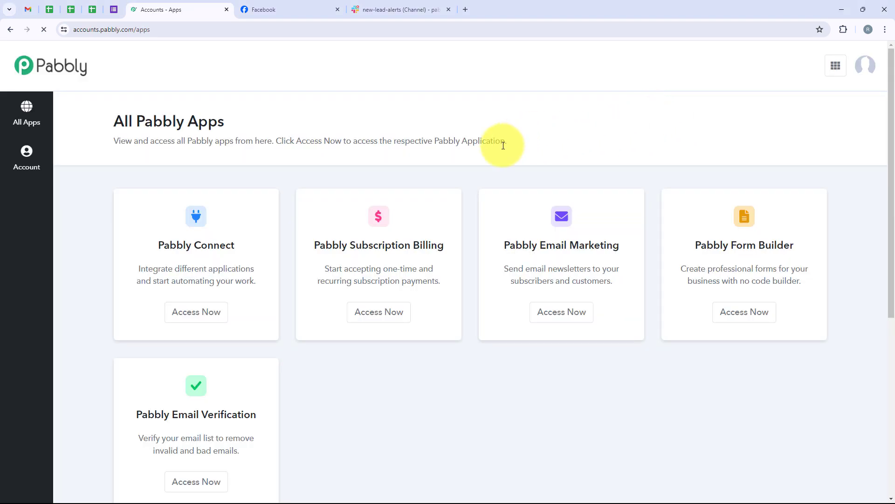
Open Pabbly Connect from the apps list and start a new workflow from its dashboard
scroll(503, 146, "down", 5)
scroll(503, 146, "up", 5)
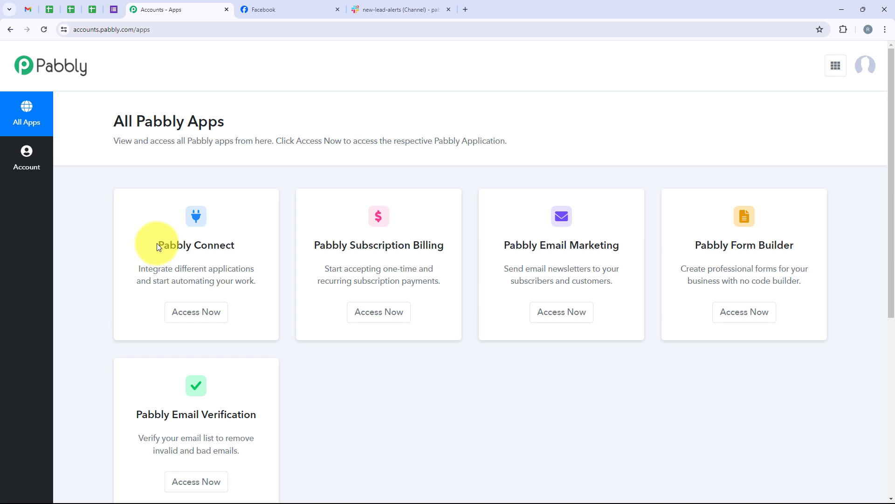
left_click_drag(157, 246, 241, 250)
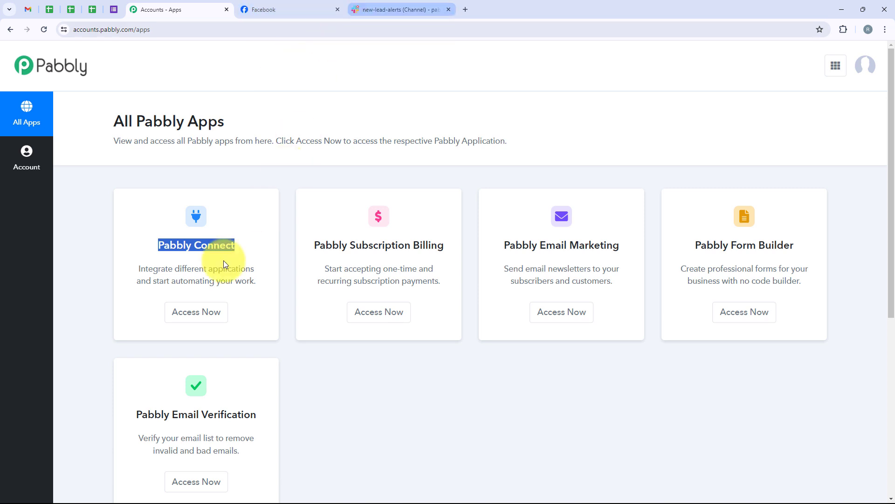
left_click(205, 307)
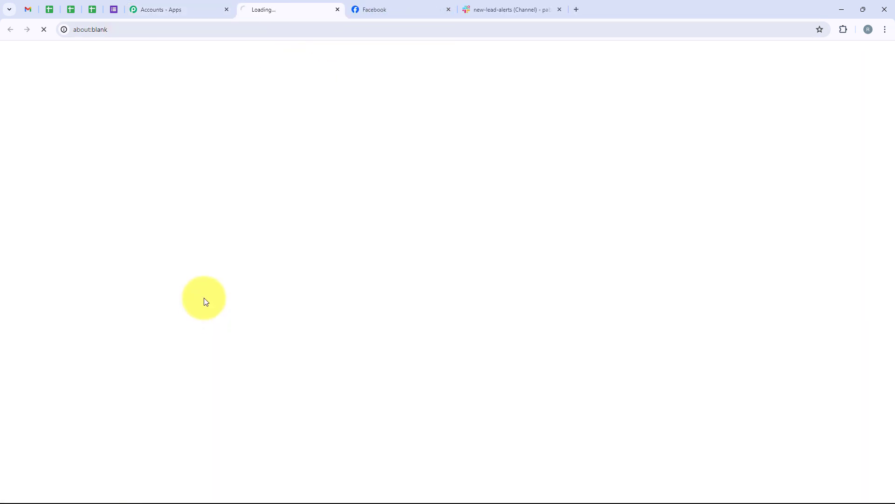
left_click_drag(190, 168, 199, 158)
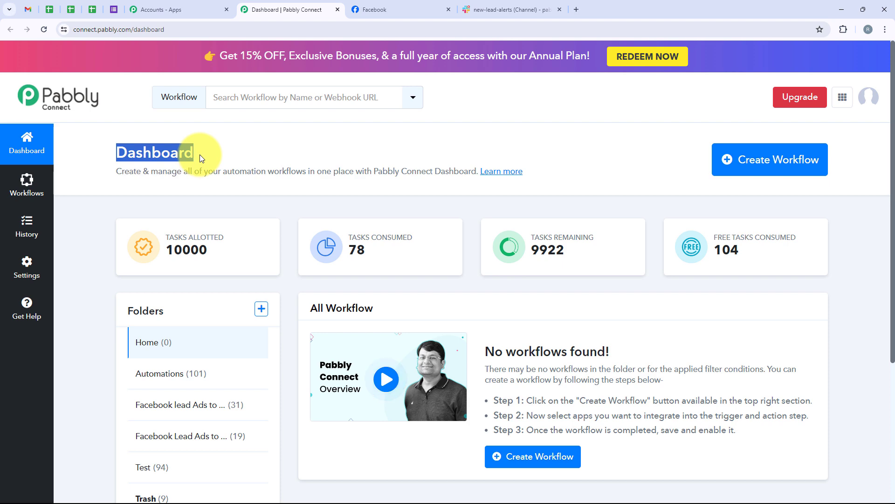
left_click(781, 175)
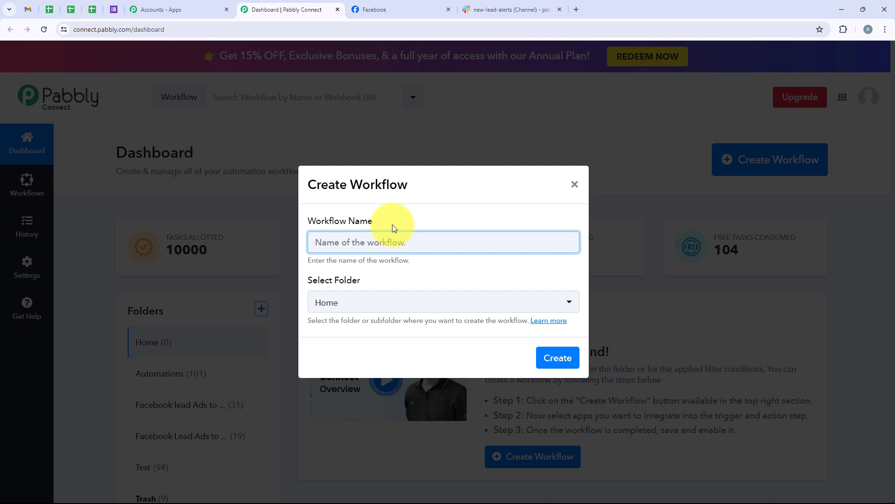
Put the new workflow in Automations, name it 'Automate Facebook Lead Ads Leads Notifications on Slack', and create it
left_click_drag(392, 225, 312, 223)
left_click(355, 284)
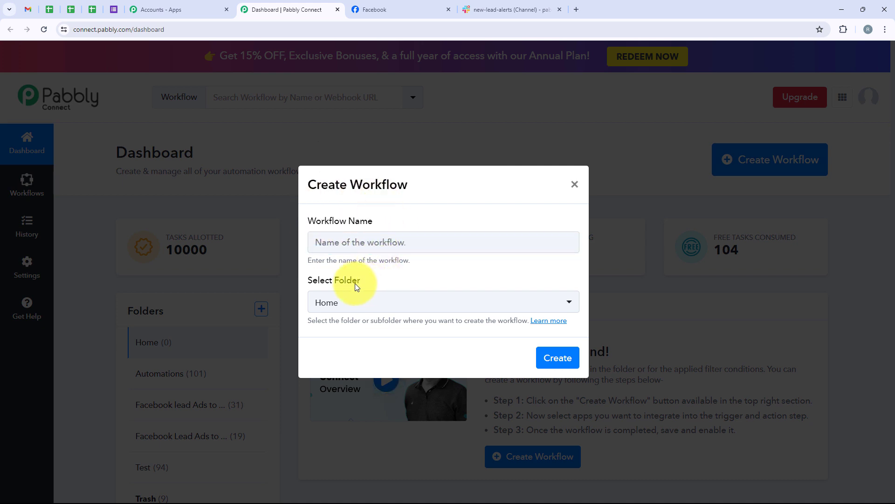
left_click(489, 298)
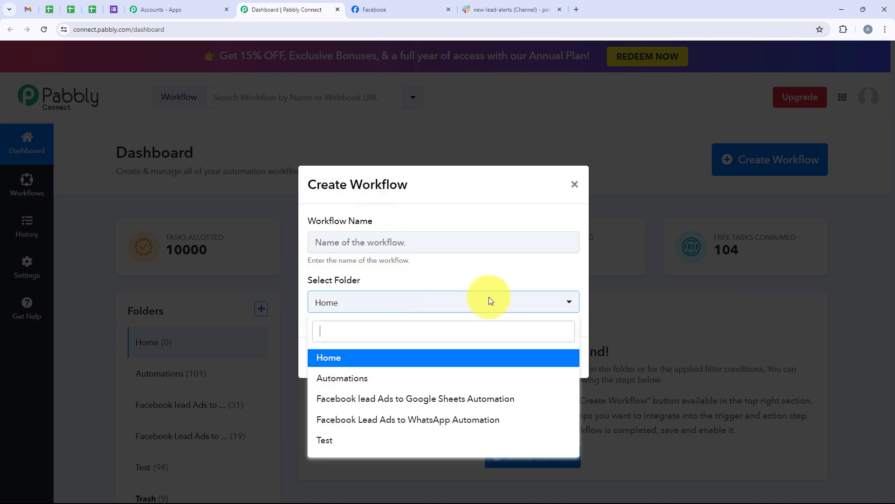
left_click(370, 384)
left_click(350, 235)
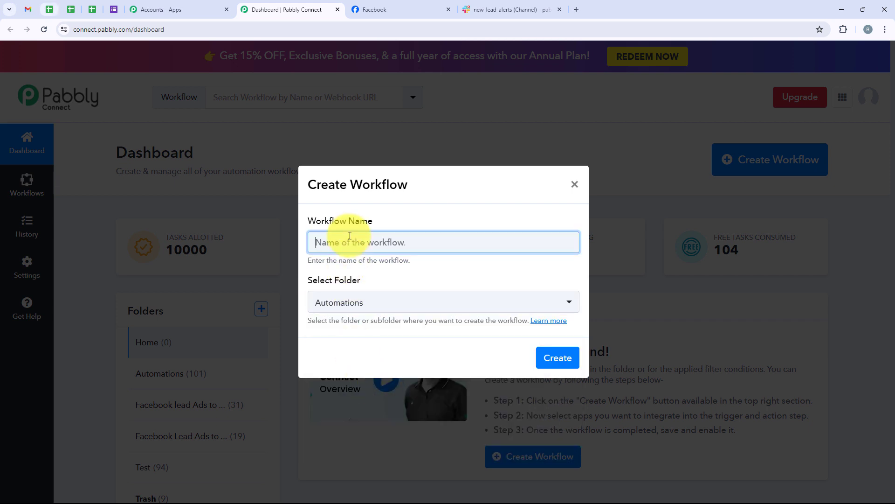
type("Automate Facebook Lead Ads Leads Notifications on Slack")
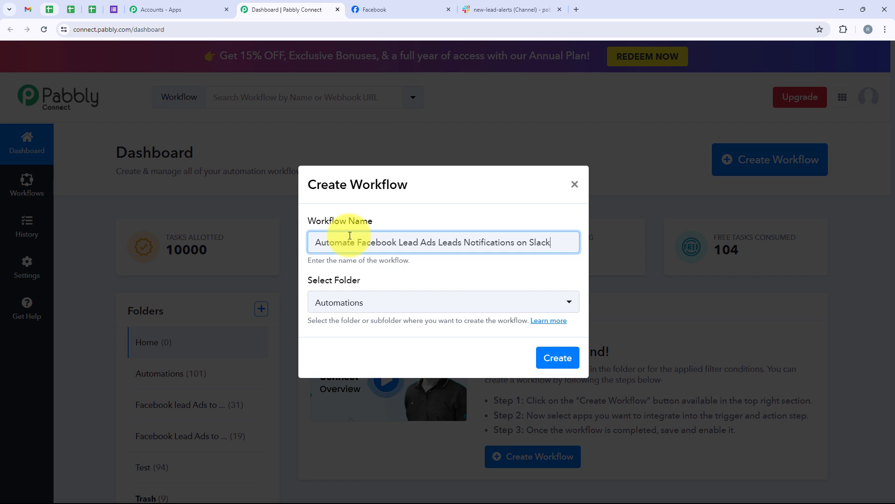
left_click(550, 362)
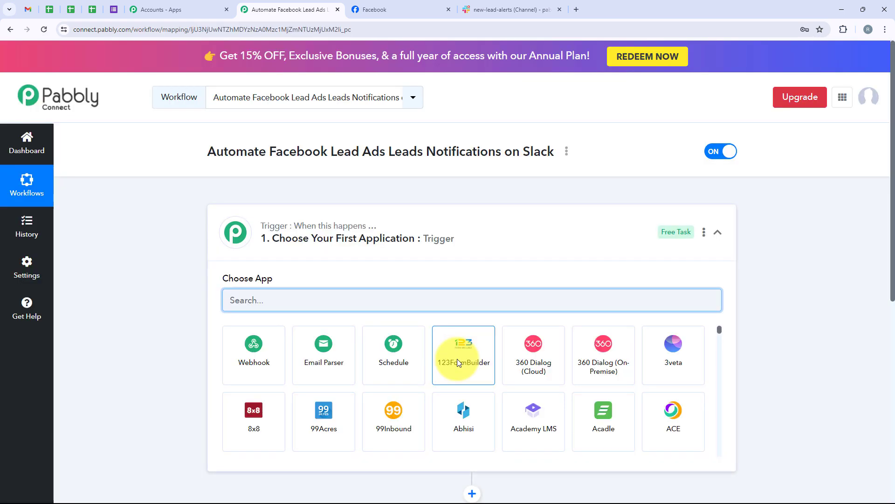
left_click(529, 236)
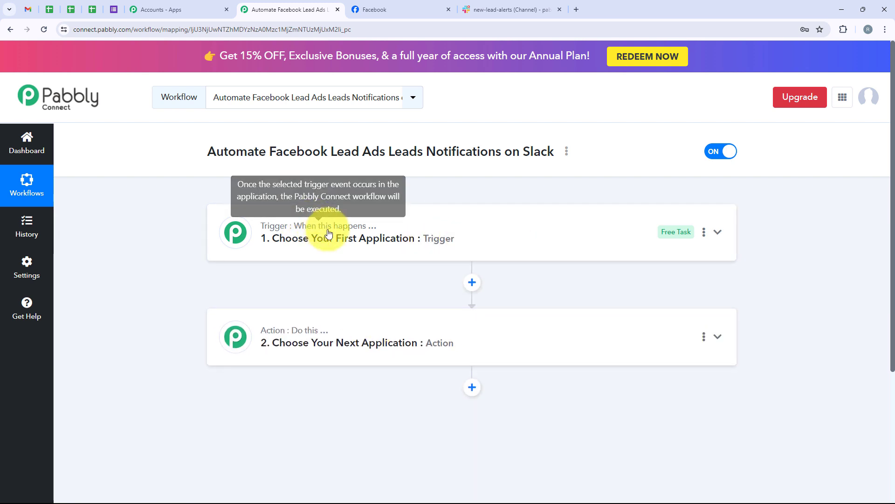
mouse_move(317, 332)
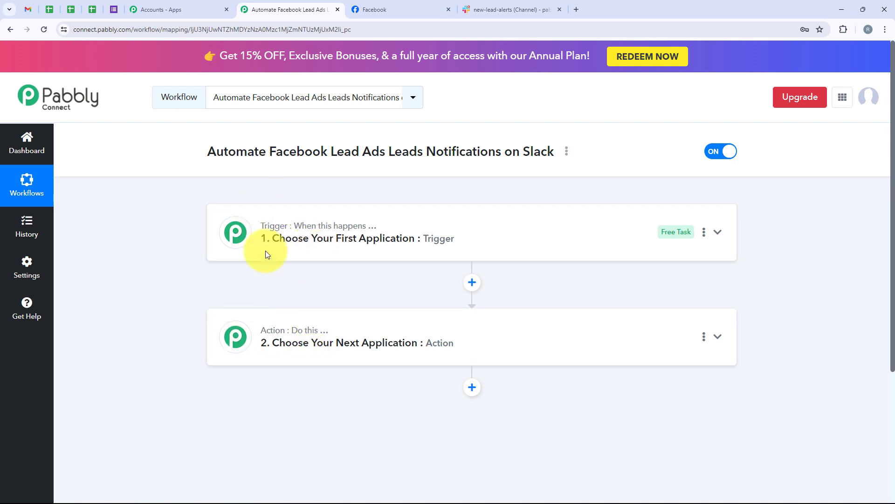
left_click(259, 235)
Set the trigger to Facebook Lead Ads with the New Lead (Instant) event, then begin connecting an account
left_click(280, 296)
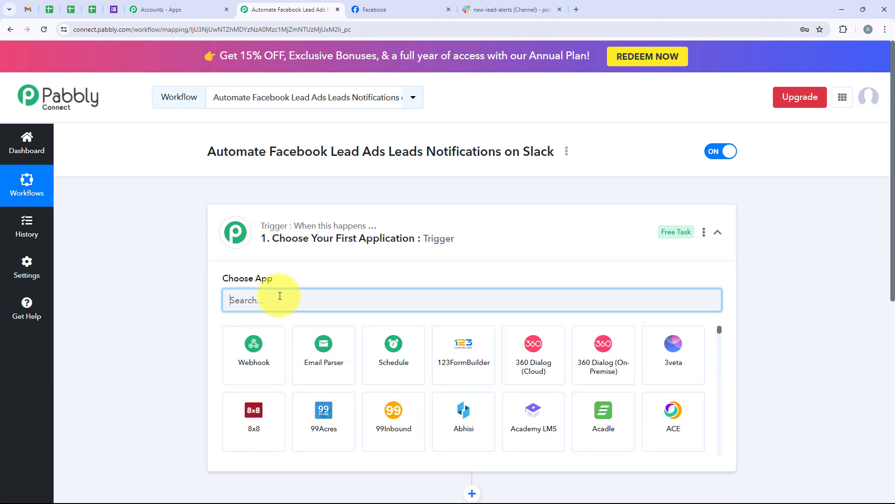
type("Fa")
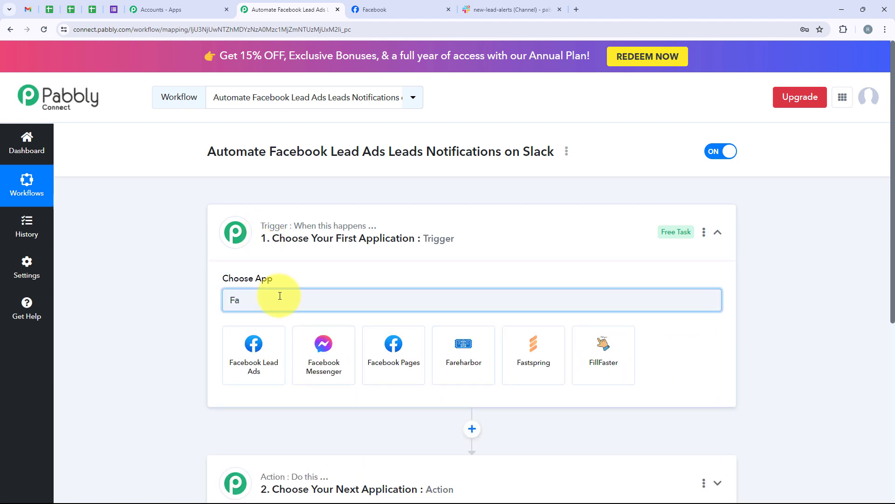
type("ceboo")
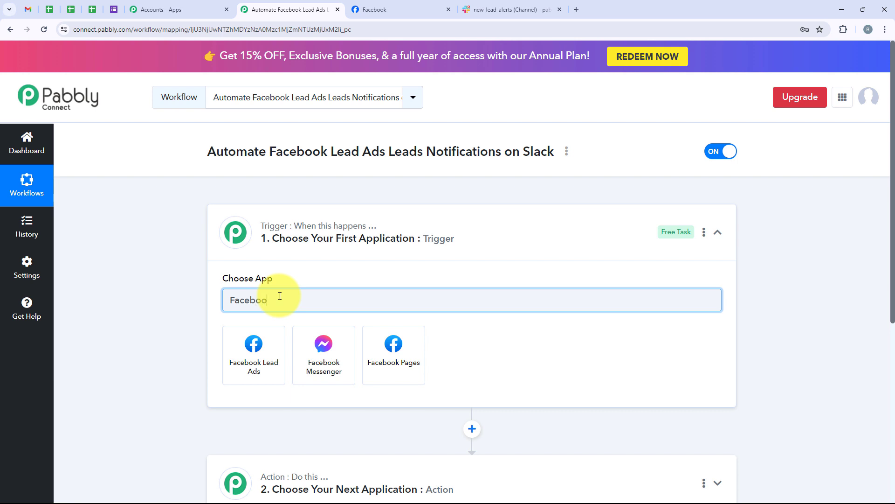
type("k Le")
type("adb")
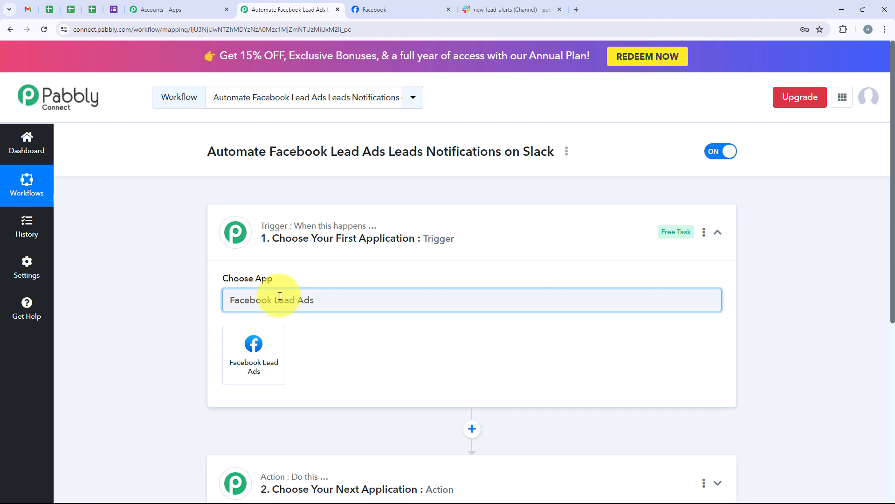
left_click_drag(349, 300, 229, 301)
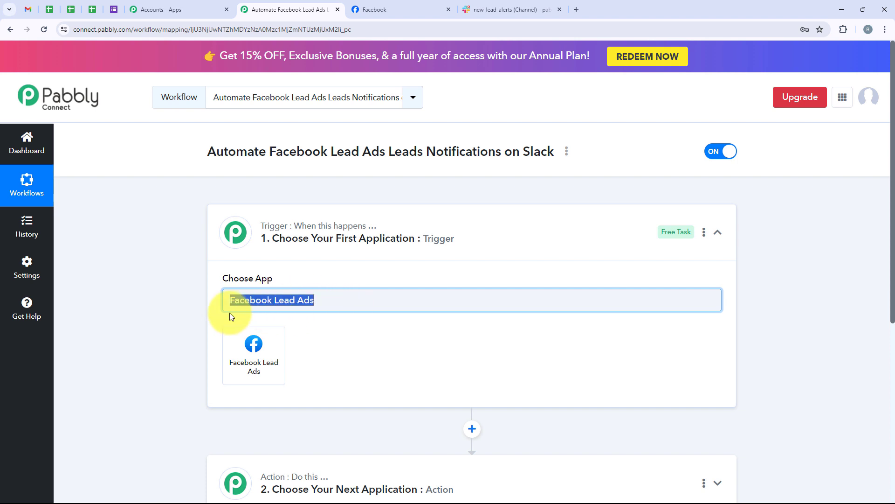
left_click(268, 354)
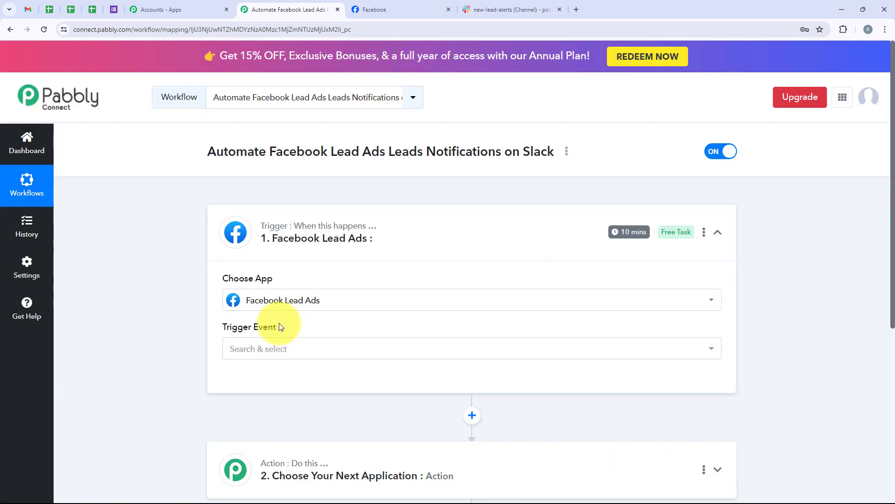
left_click_drag(280, 326, 224, 328)
left_click(265, 349)
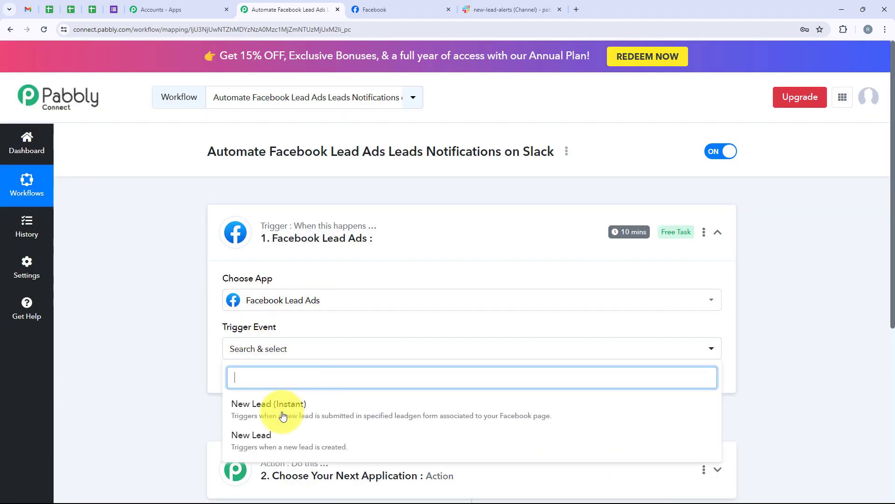
left_click(363, 420)
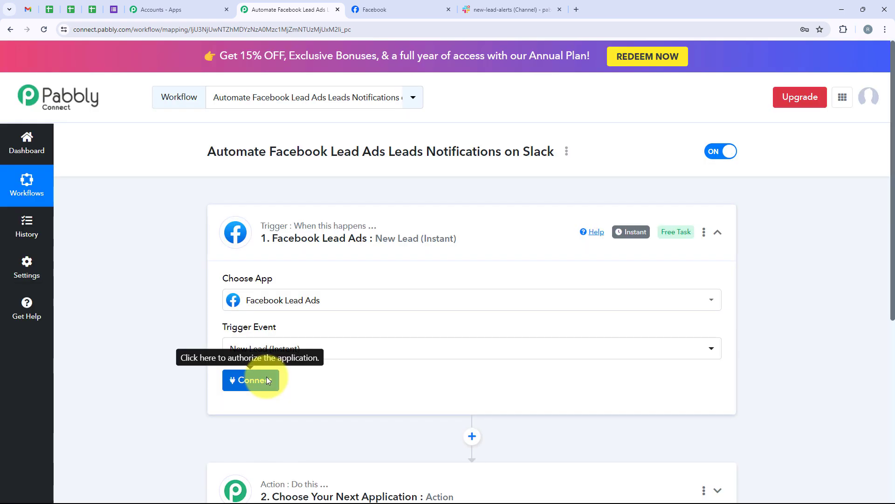
left_click(267, 378)
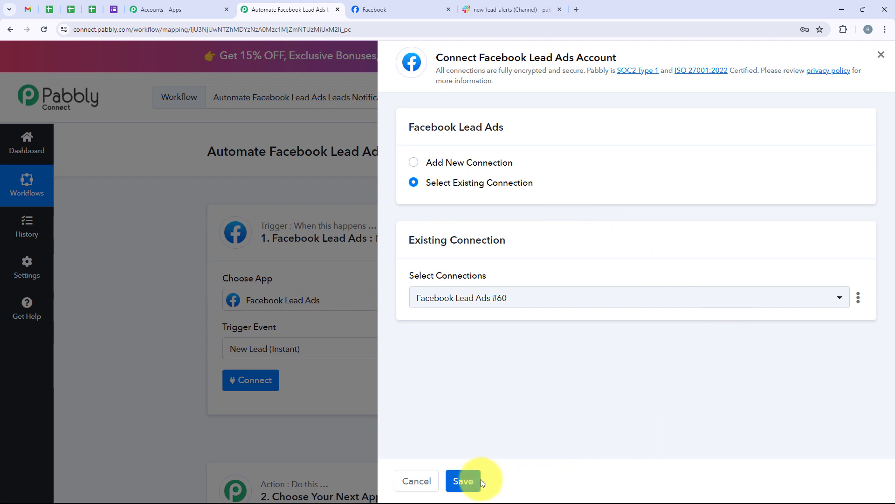
Add a new Facebook Lead Ads connection and approve it in the Facebook popup
left_click(456, 160)
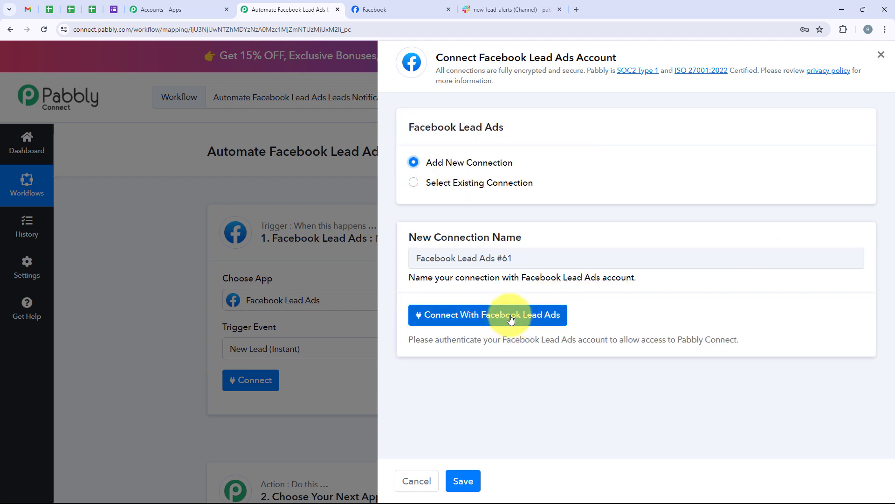
left_click(535, 319)
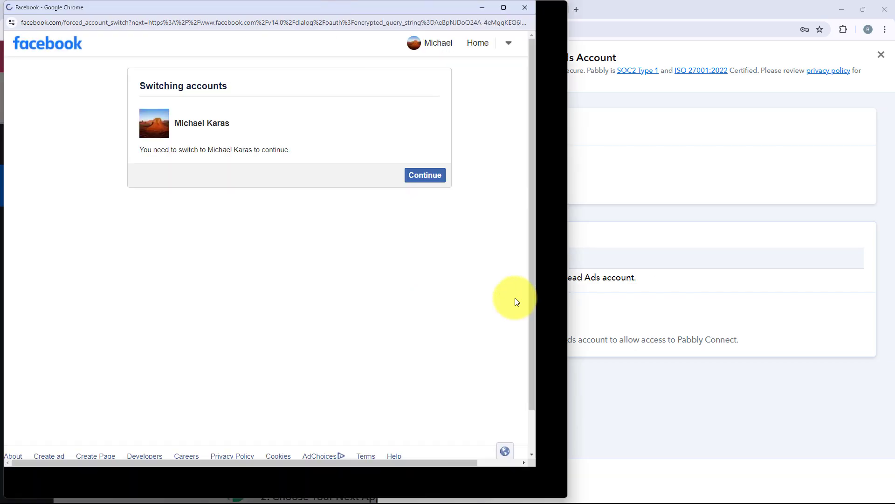
left_click(431, 185)
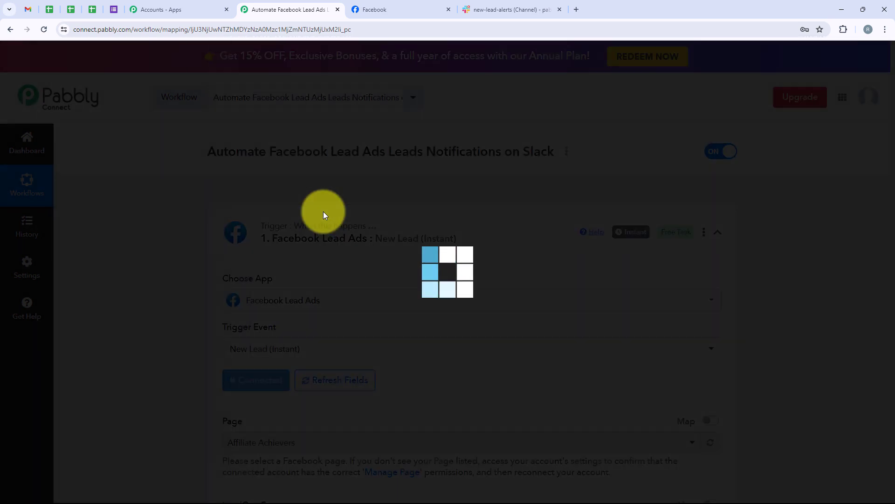
Confirm in another tab that CraftLeads is the Facebook page, then open the trigger's page list
scroll(323, 211, "down", 3)
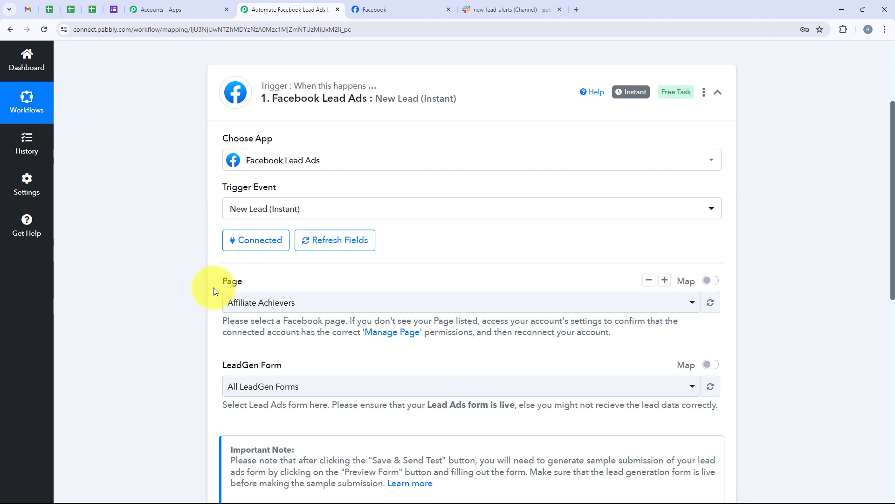
left_click_drag(214, 288, 270, 288)
left_click_drag(303, 365, 211, 365)
left_click(221, 348)
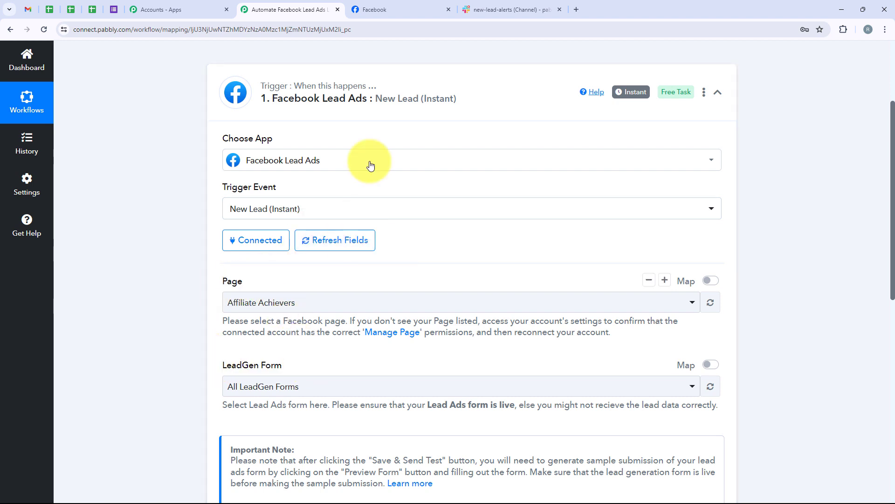
left_click(377, 11)
left_click_drag(329, 349, 423, 349)
left_click(289, 10)
left_click(269, 301)
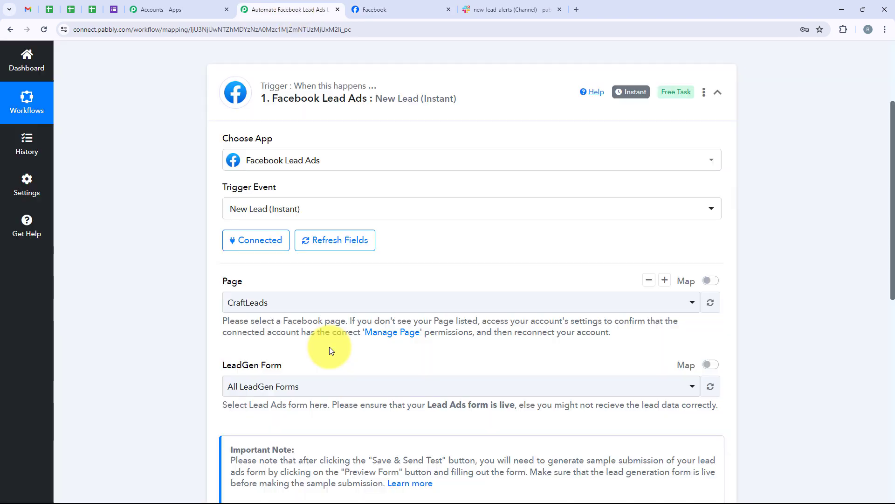
Choose Lead Generation Forms as the LeadGen form, then save and send a test request
left_click_drag(223, 364, 310, 369)
left_click(319, 352)
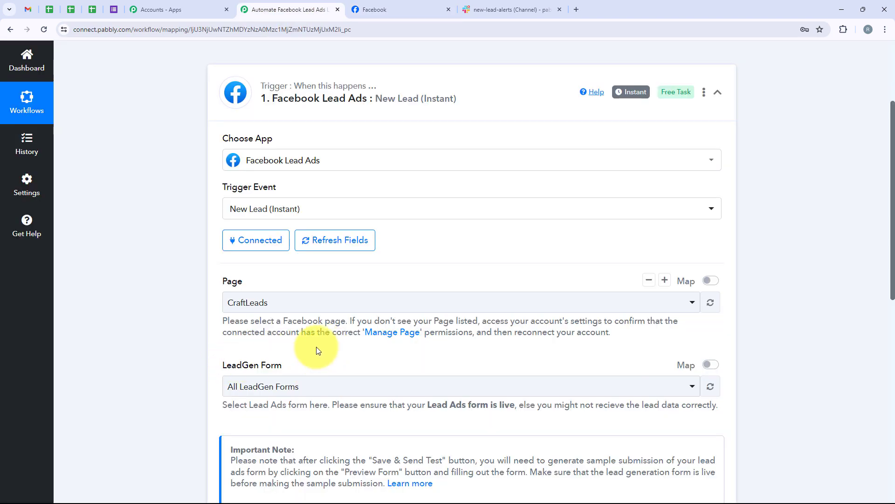
scroll(303, 326, "down", 2)
left_click(292, 293)
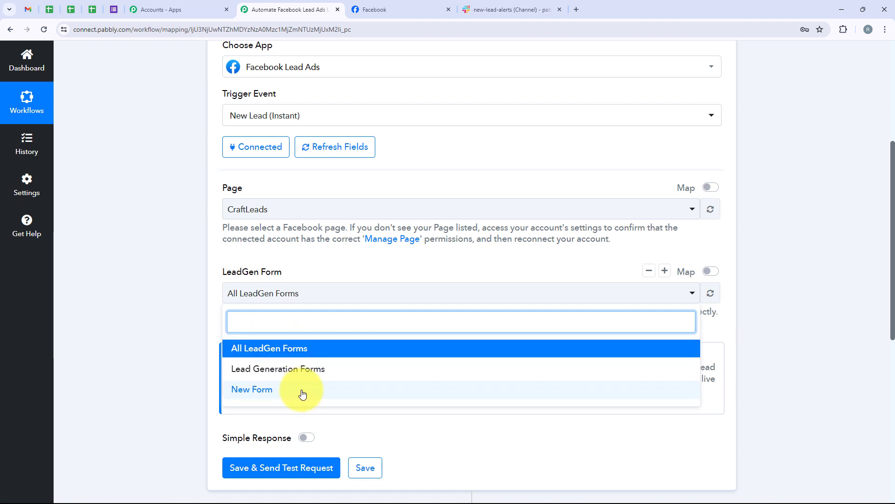
left_click(294, 371)
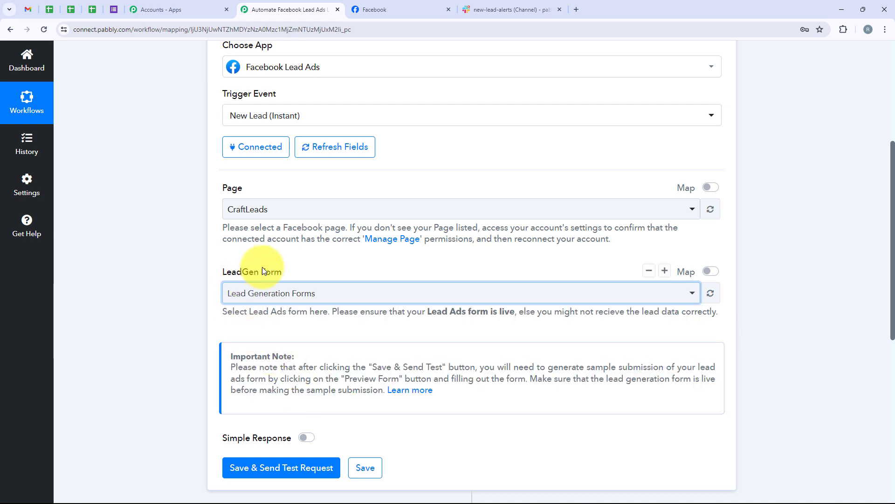
scroll(344, 325, "down", 1)
scroll(343, 325, "down", 1)
left_click(295, 372)
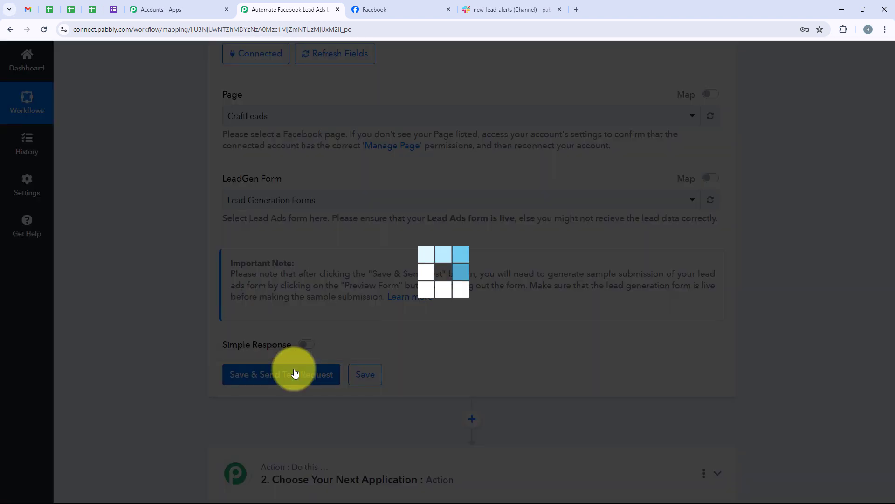
scroll(450, 300, "down", 2)
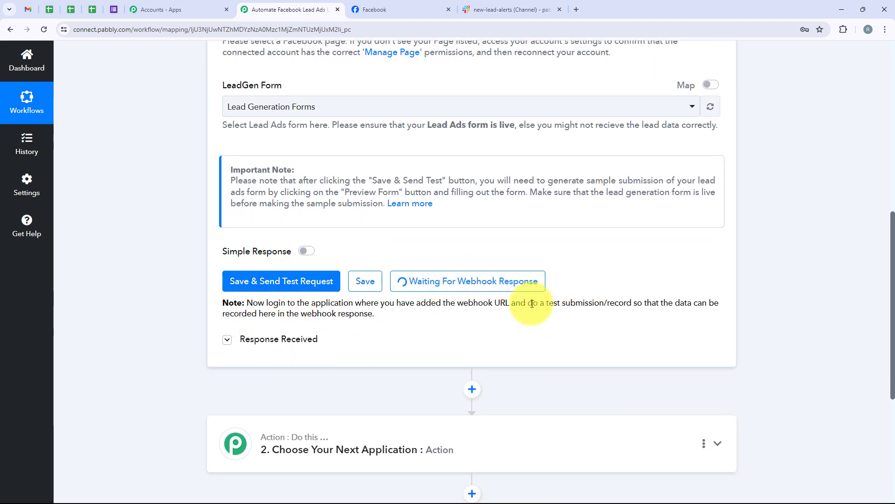
left_click_drag(528, 303, 619, 303)
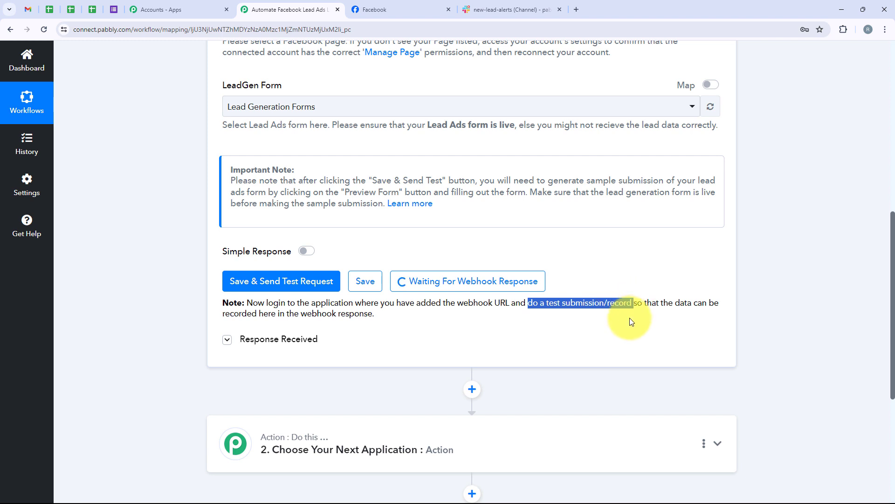
left_click(630, 319)
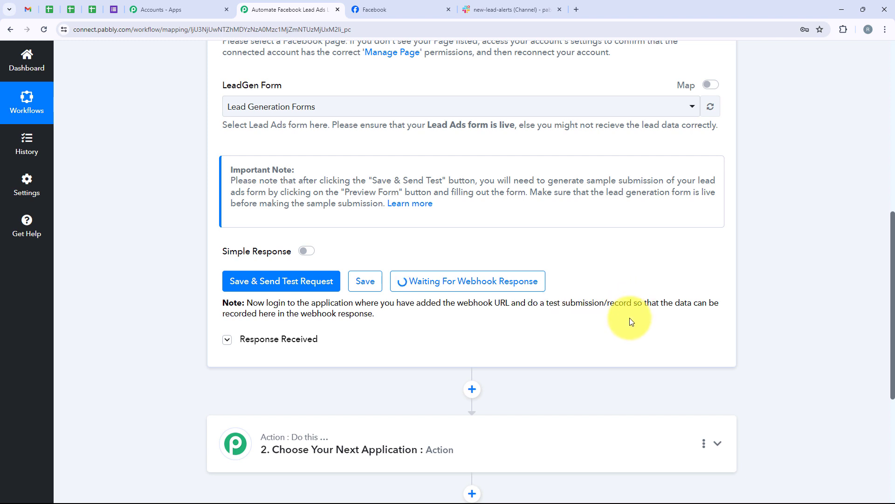
Search for Meta for Developers in a new tab and open its lead ads testing tool under Tools
left_click(576, 9)
left_click(377, 233)
type("M")
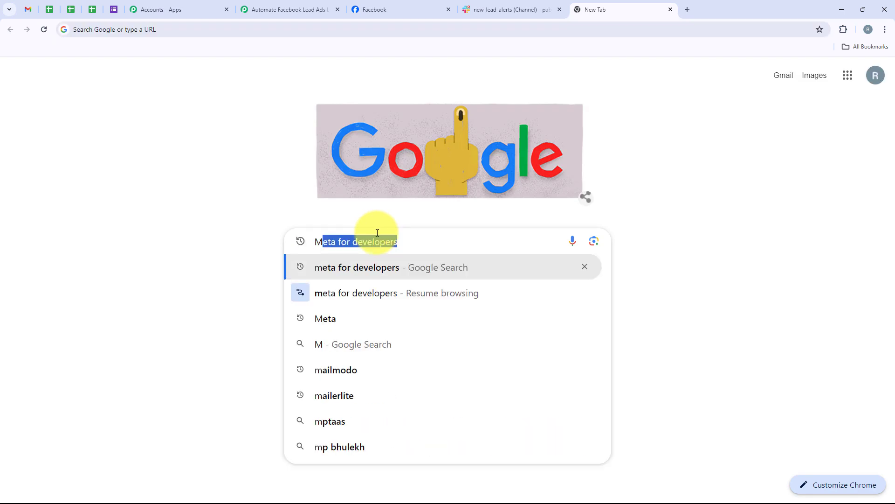
key("Return")
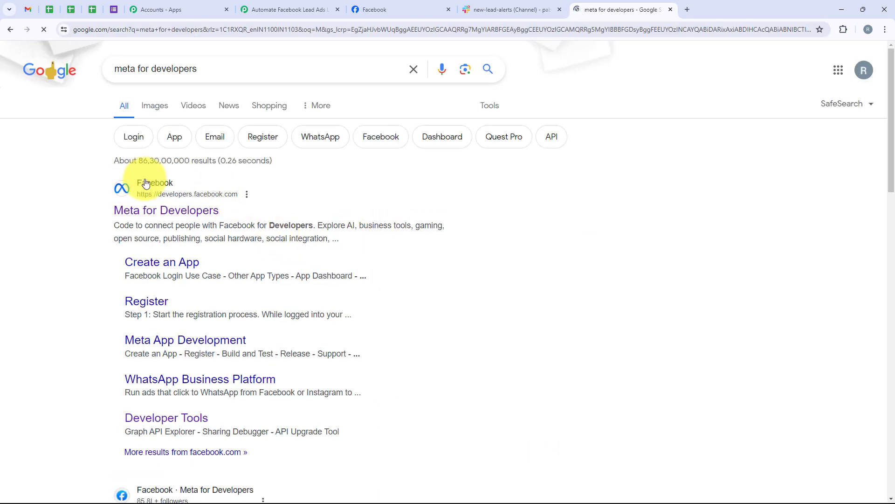
left_click(180, 210)
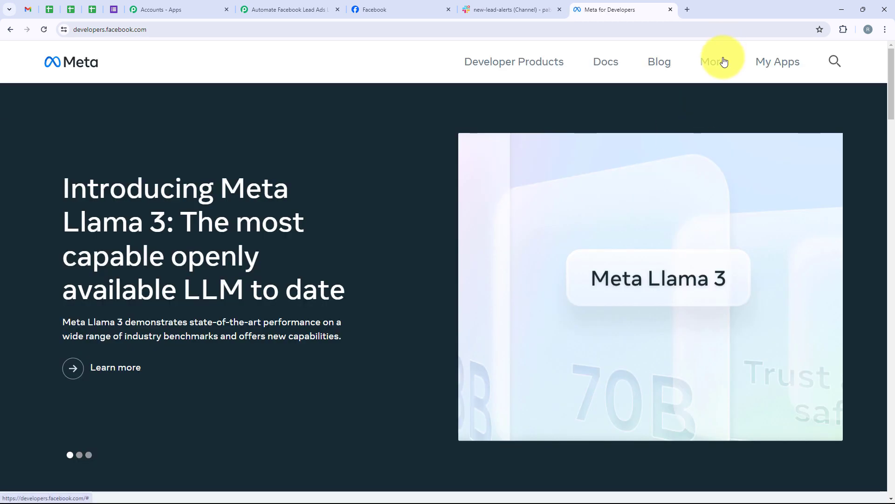
left_click(724, 62)
left_click(547, 188)
scroll(363, 218, "down", 1)
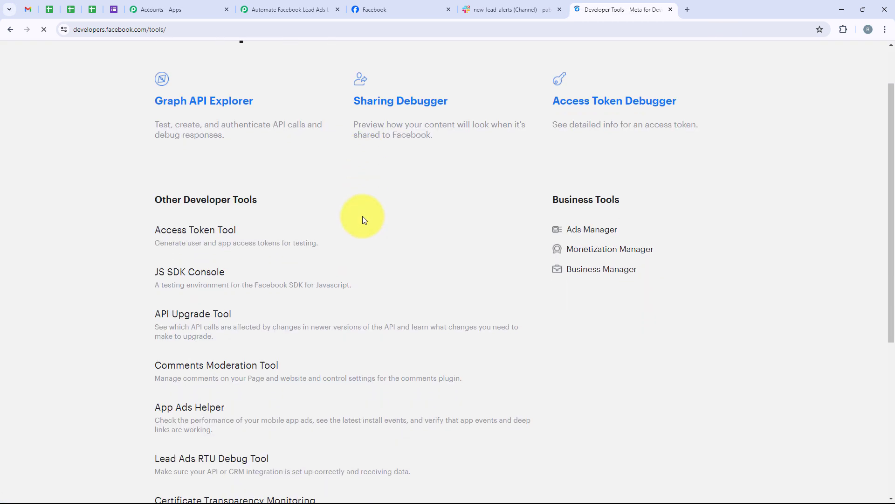
scroll(362, 216, "down", 3)
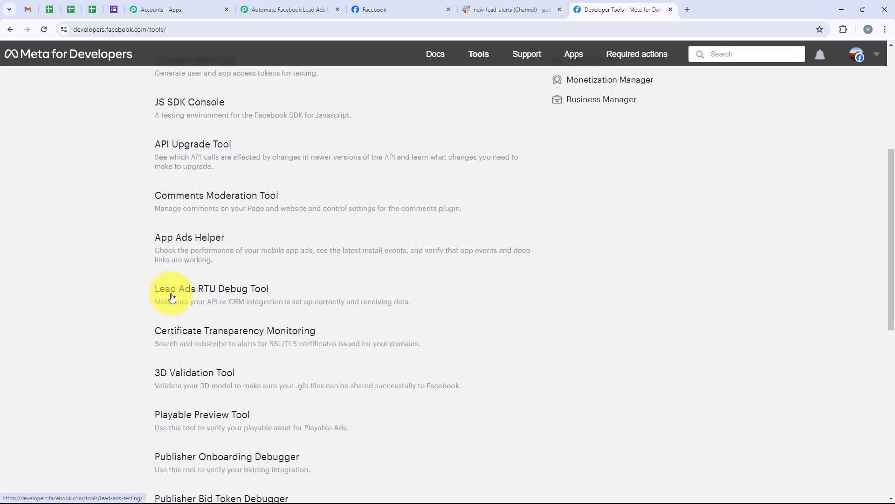
left_click(173, 297)
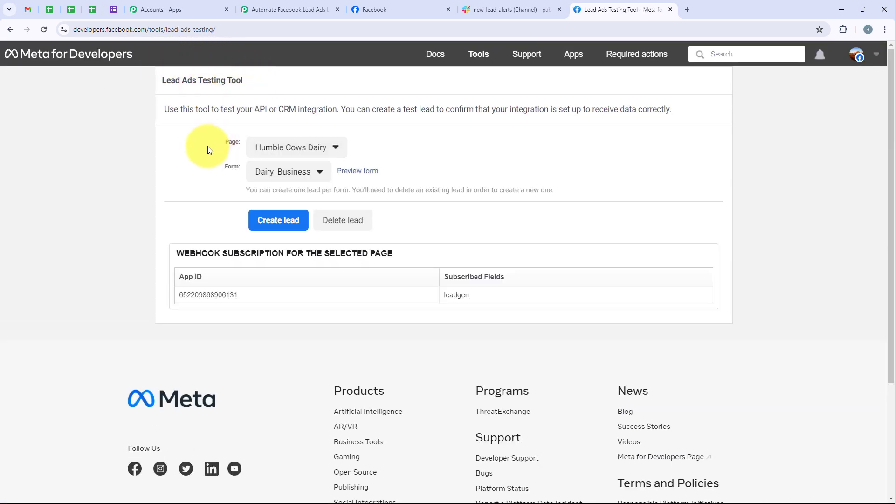
Select the CraftLeads page and Lead Generation Forms form, then preview the form
left_click_drag(219, 141, 239, 143)
double_click(228, 168)
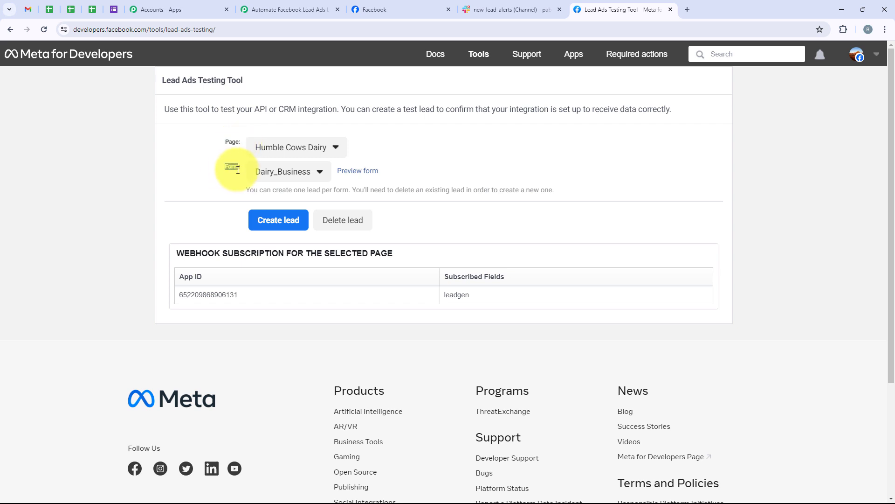
left_click(339, 141)
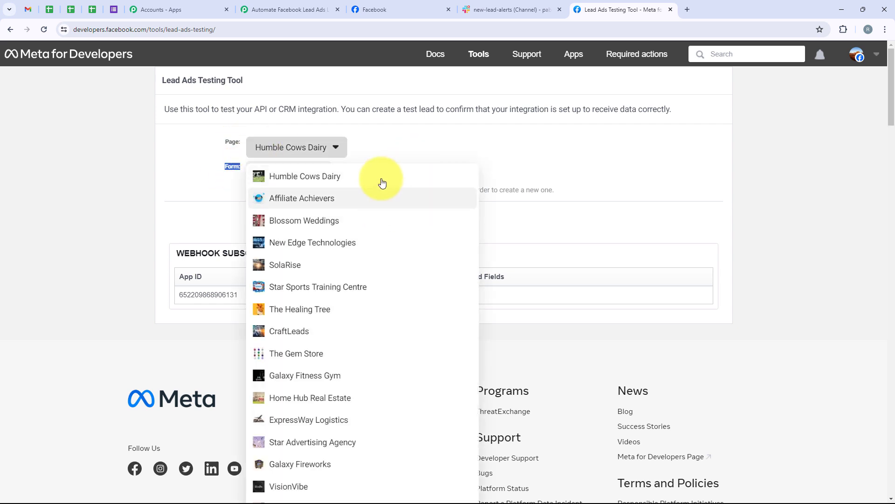
left_click(311, 327)
left_click(286, 180)
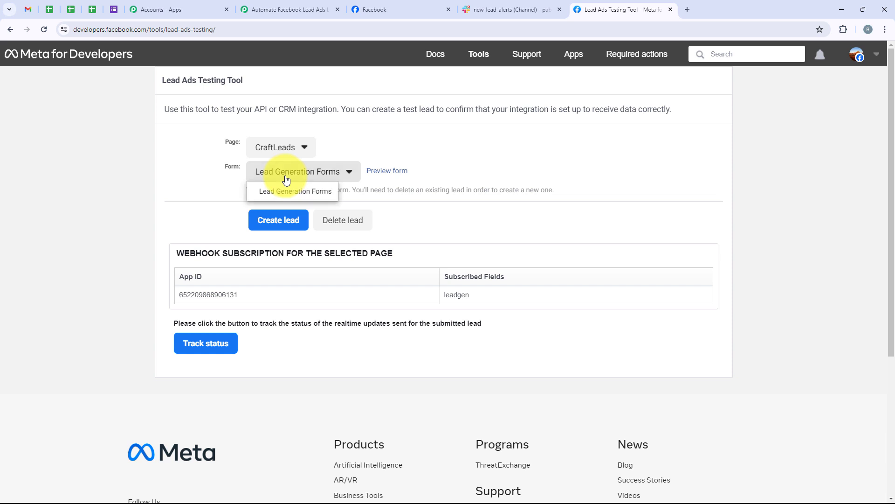
left_click(308, 196)
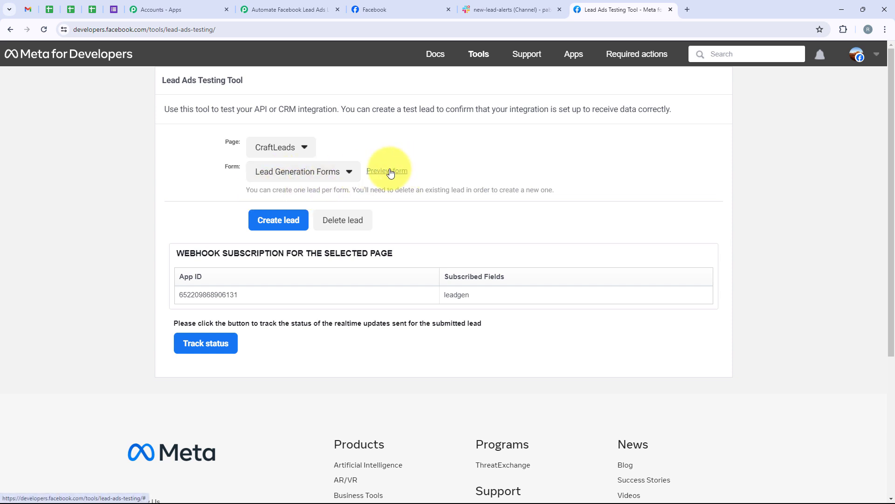
left_click(390, 171)
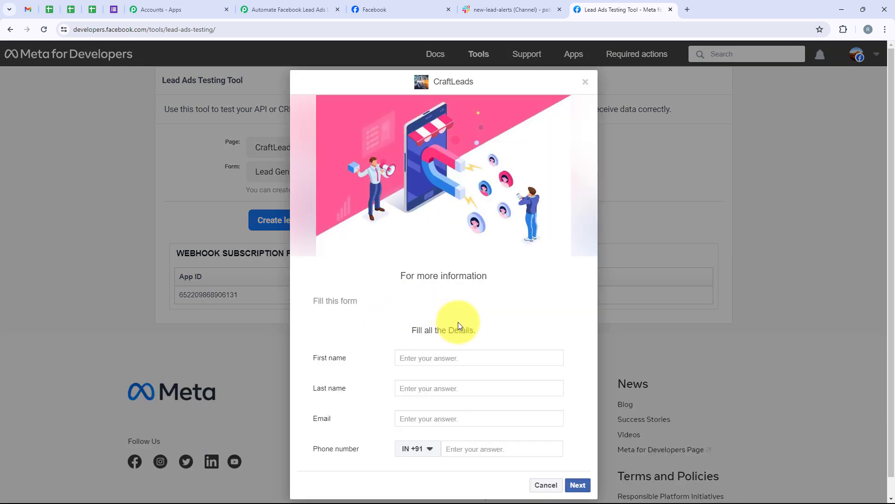
Fill the preview with a demo name, e-mail and phone number, and submit the test lead
left_click(437, 355)
left_click(438, 357)
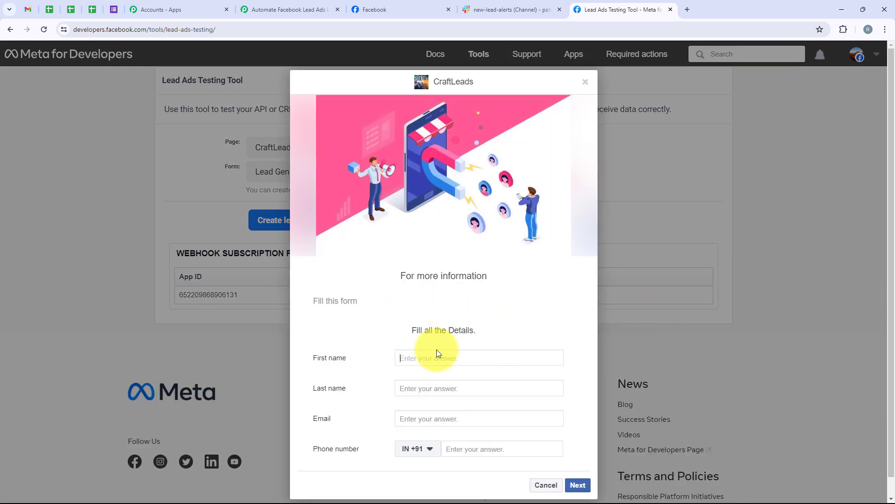
type("Demo")
left_click(436, 388)
type("User")
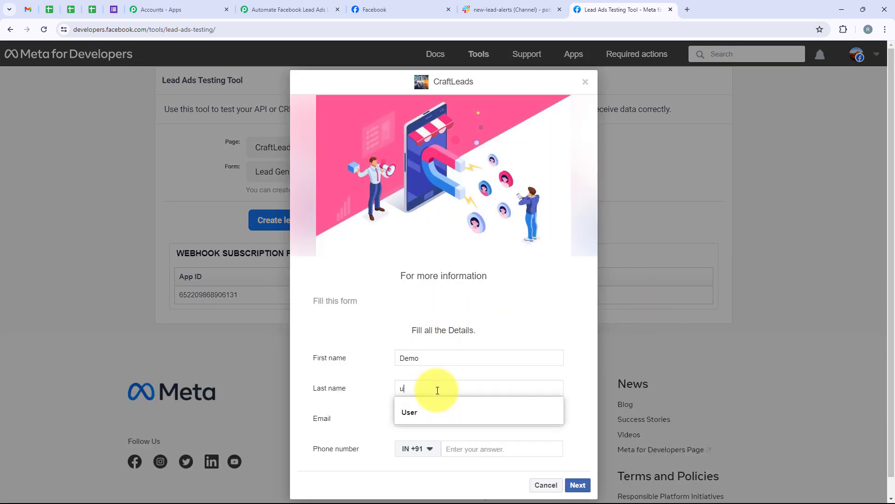
left_click(452, 415)
type("de")
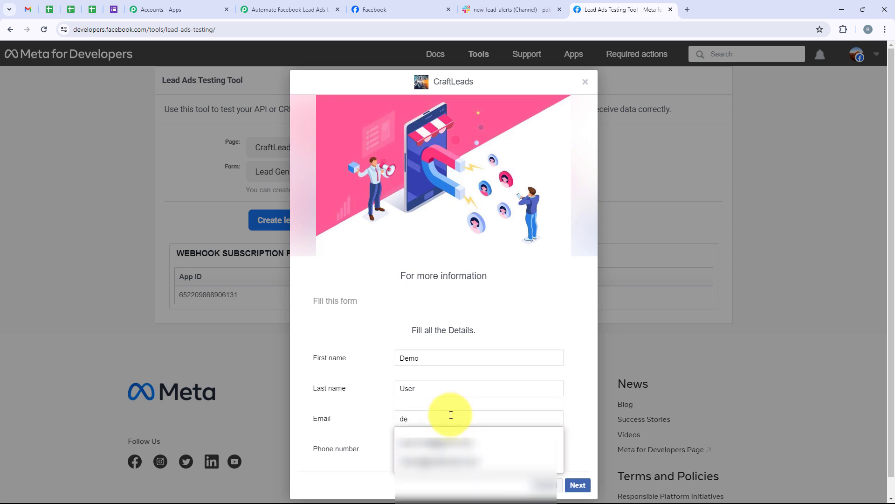
left_click(495, 459)
left_click(485, 452)
type("8")
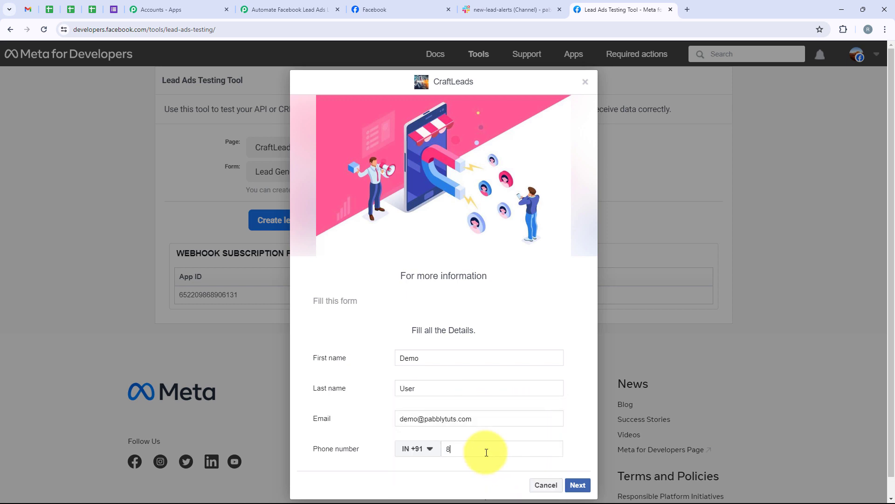
type("8888 88888")
scroll(665, 284, "down", 1)
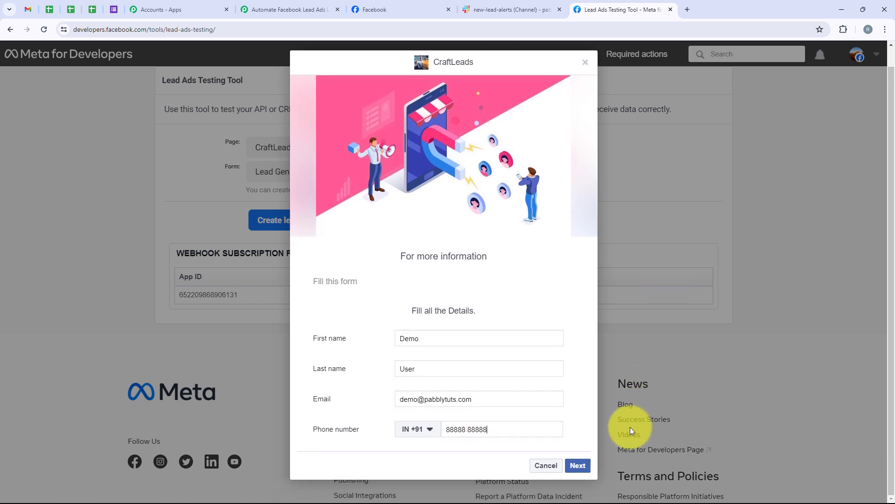
left_click(578, 467)
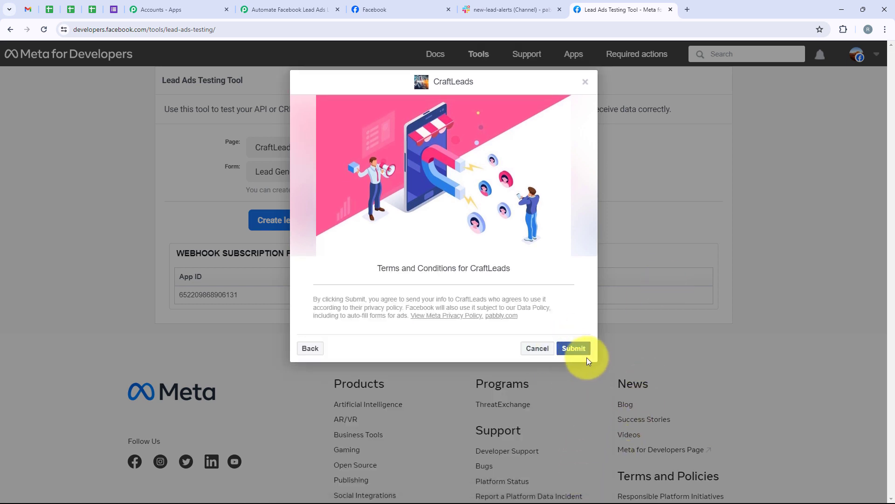
left_click(586, 355)
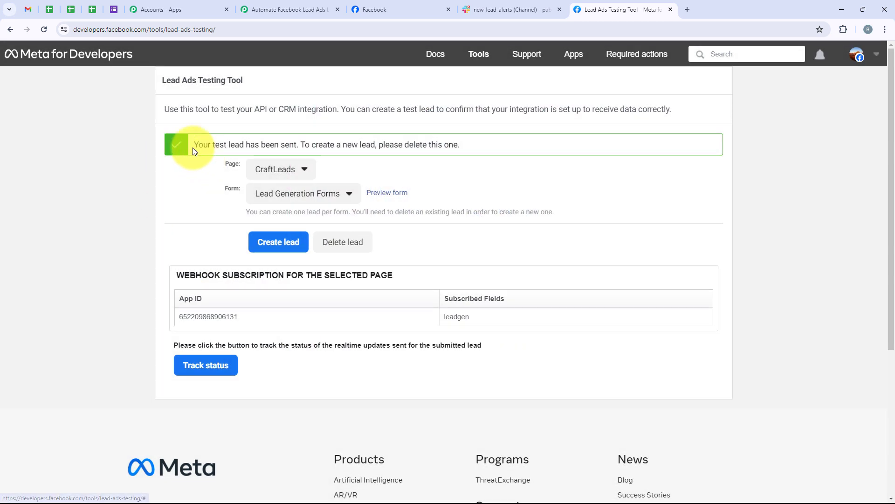
left_click_drag(194, 151, 298, 154)
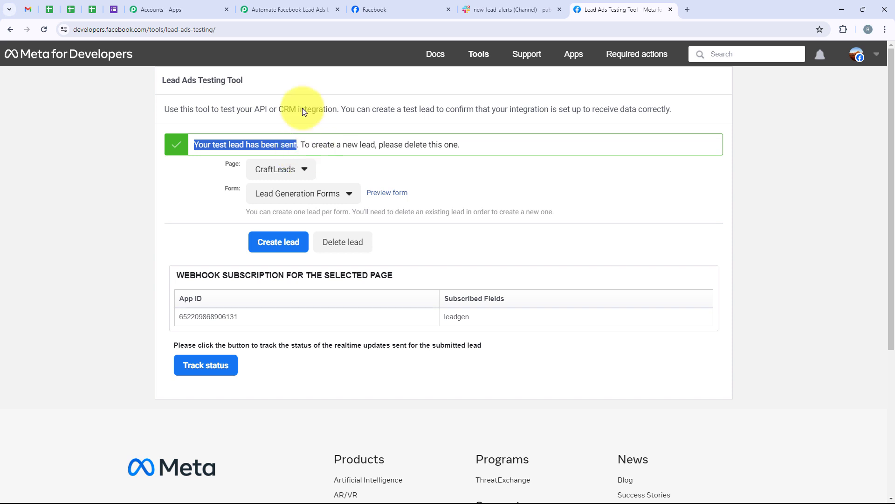
Back in Pabbly Connect, review the test lead's name, e-mail and phone values under Response Received
left_click(250, 5)
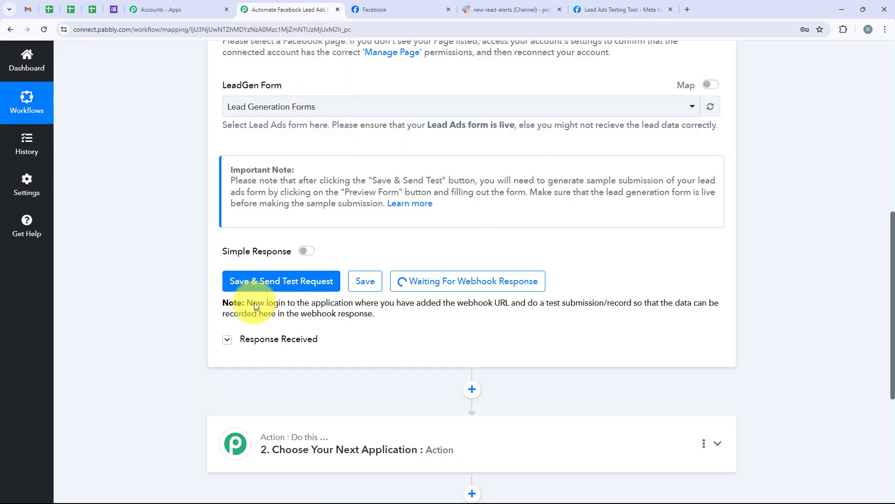
scroll(748, 181, "down", 4)
scroll(748, 180, "down", 1)
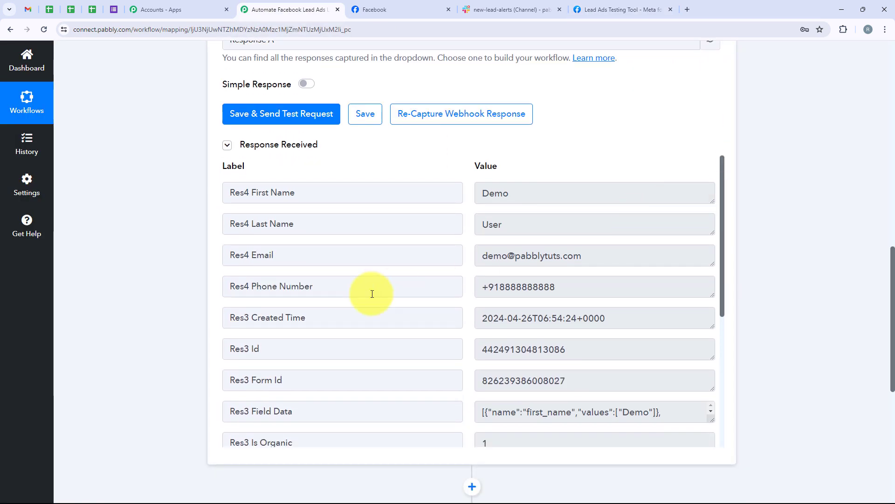
double_click(520, 195)
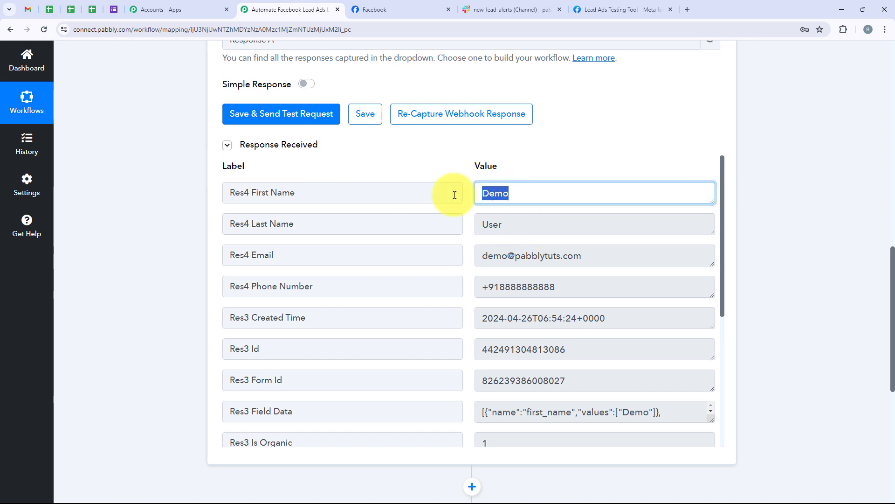
double_click(492, 225)
left_click_drag(618, 257, 474, 254)
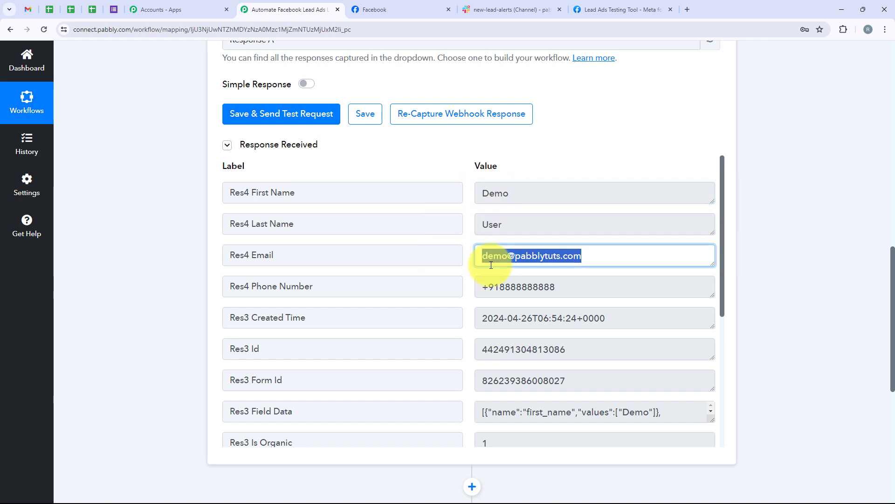
left_click_drag(610, 285, 362, 286)
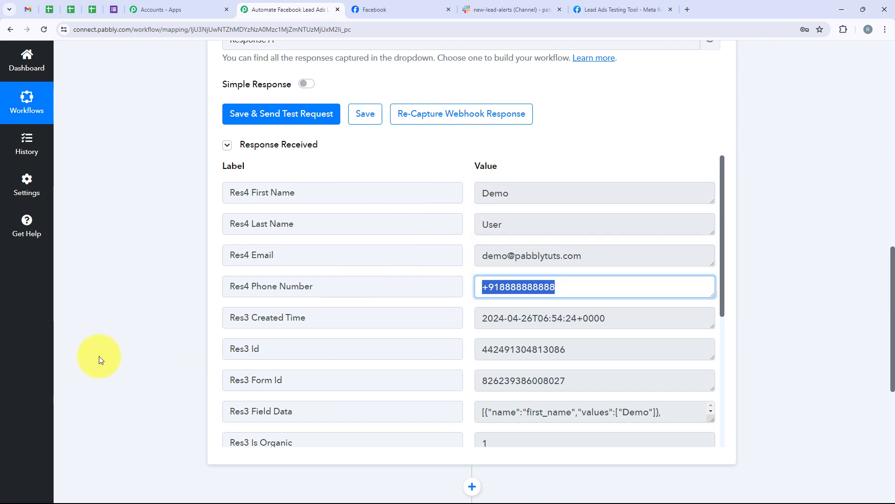
left_click(139, 225)
scroll(152, 183, "up", 9)
scroll(152, 183, "up", 3)
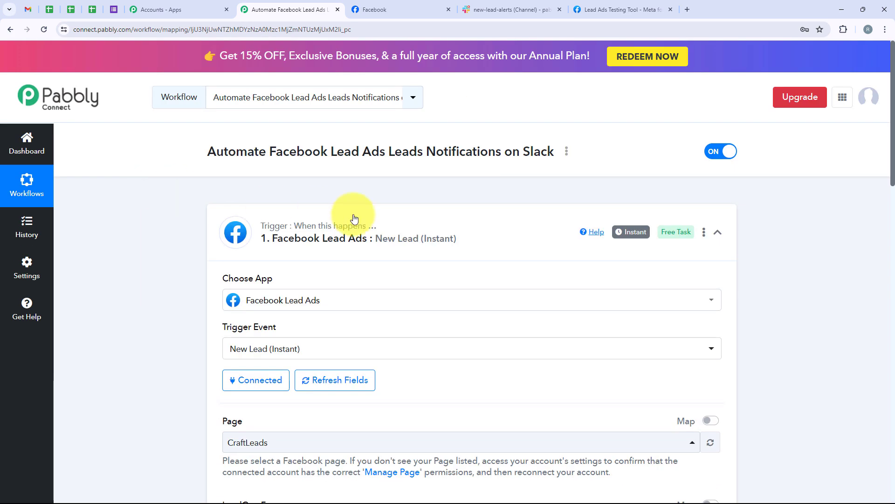
Set the action step to Slack with the Send Channel Message event, then begin connecting Slack
left_click(464, 218)
left_click(352, 326)
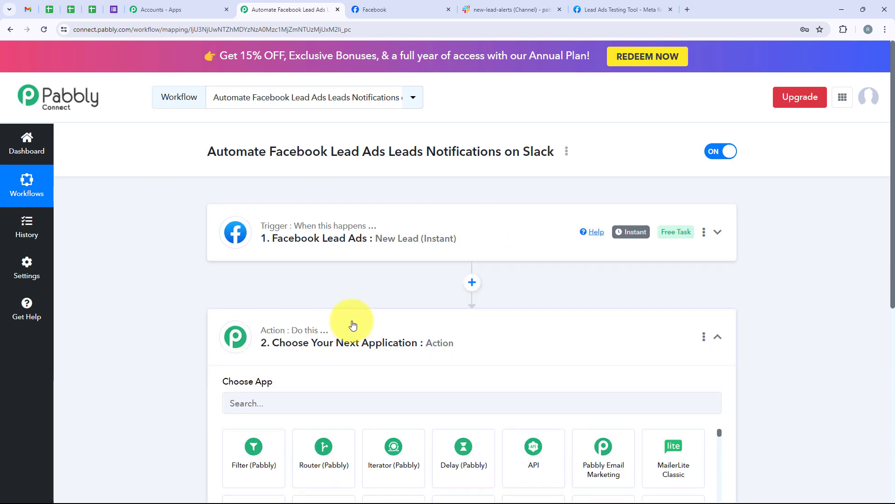
scroll(351, 324, "down", 3)
left_click(273, 245)
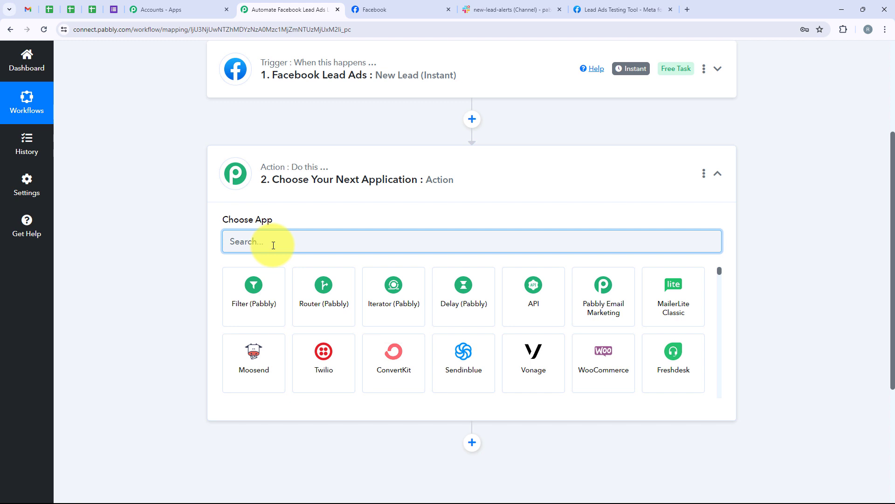
type("Slac")
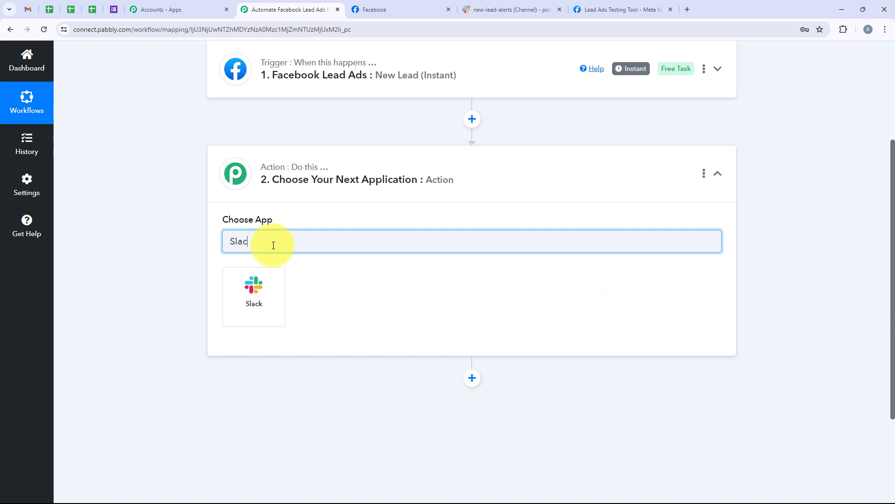
type("k")
left_click_drag(254, 241, 276, 280)
left_click(250, 287)
left_click(276, 291)
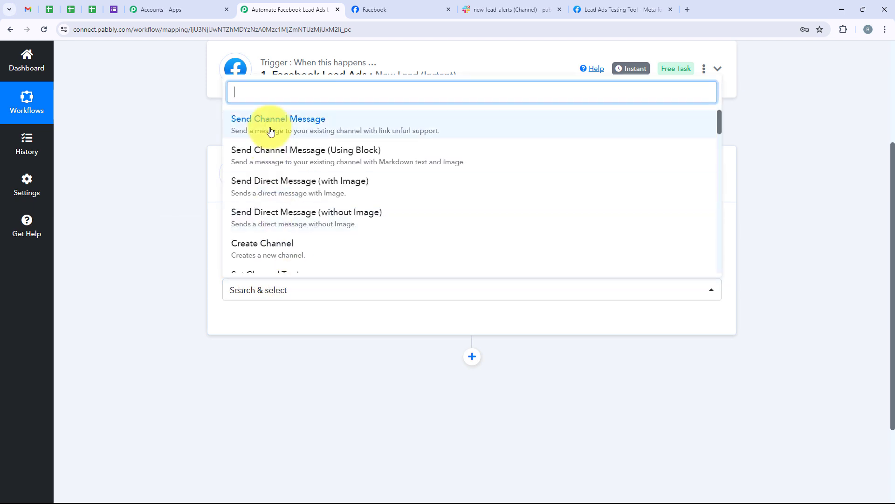
left_click(271, 131)
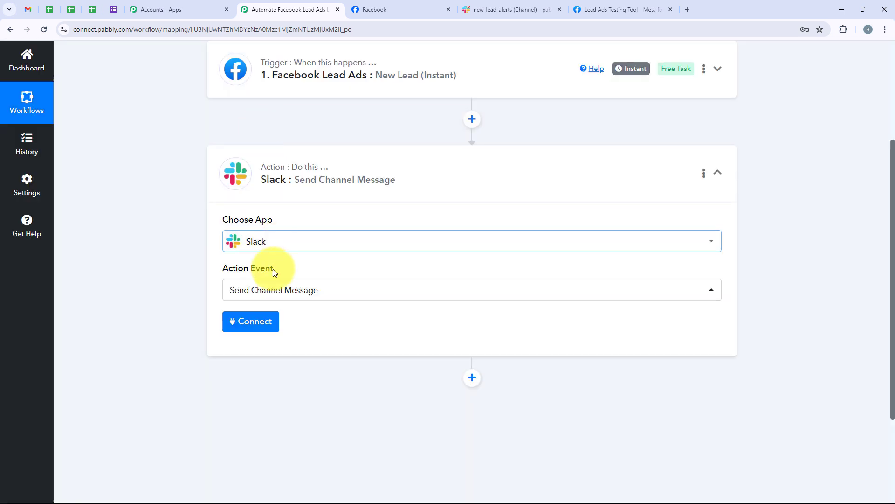
left_click(261, 325)
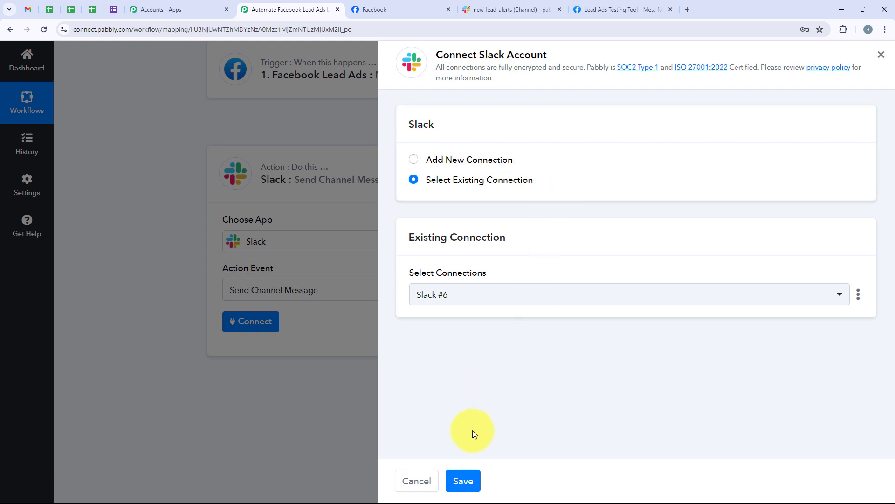
Add a new Slack connection, Slack #7, with token type Bot and save it
left_click(414, 160)
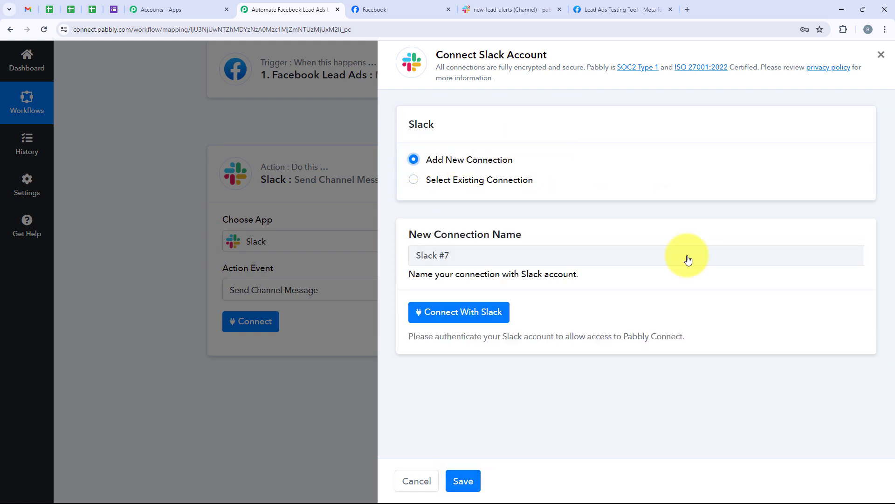
left_click(464, 321)
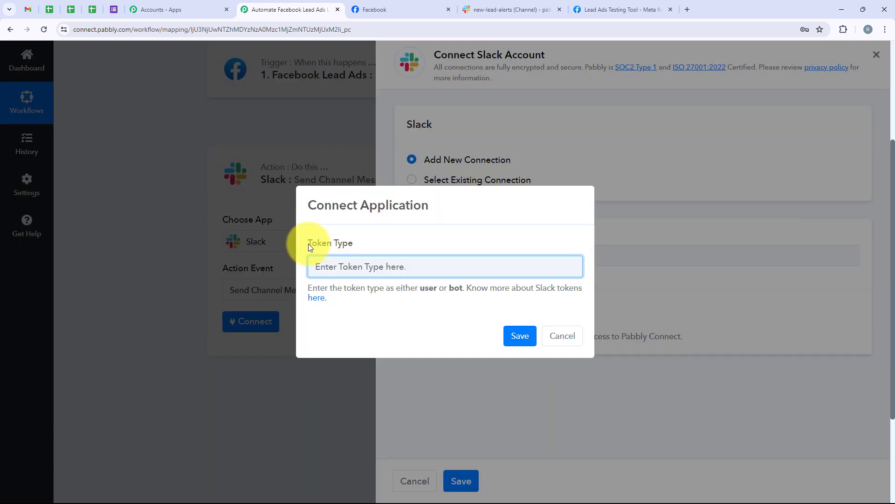
left_click_drag(309, 243, 321, 243)
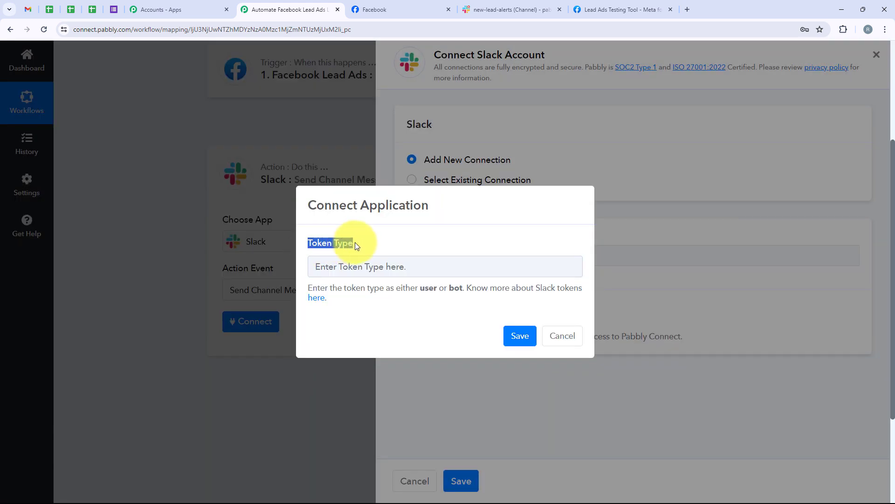
left_click(356, 258)
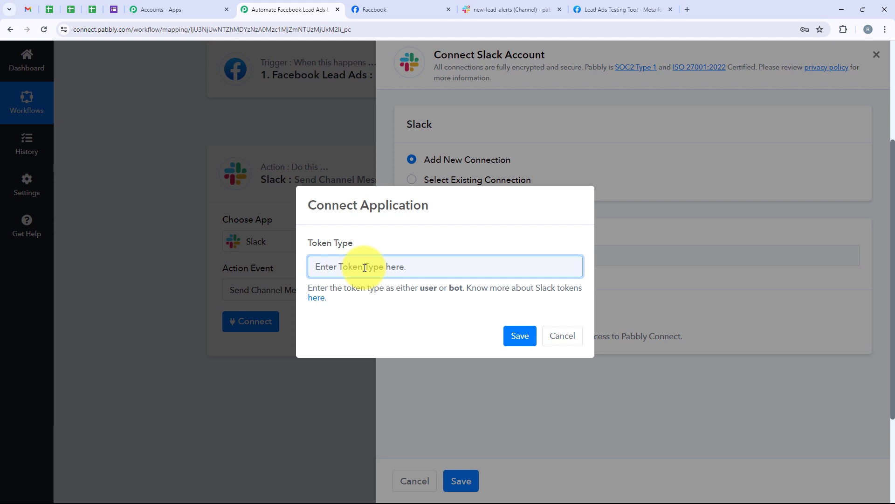
type("B")
key("BackSpace")
type("Bot")
left_click_drag(363, 267, 273, 277)
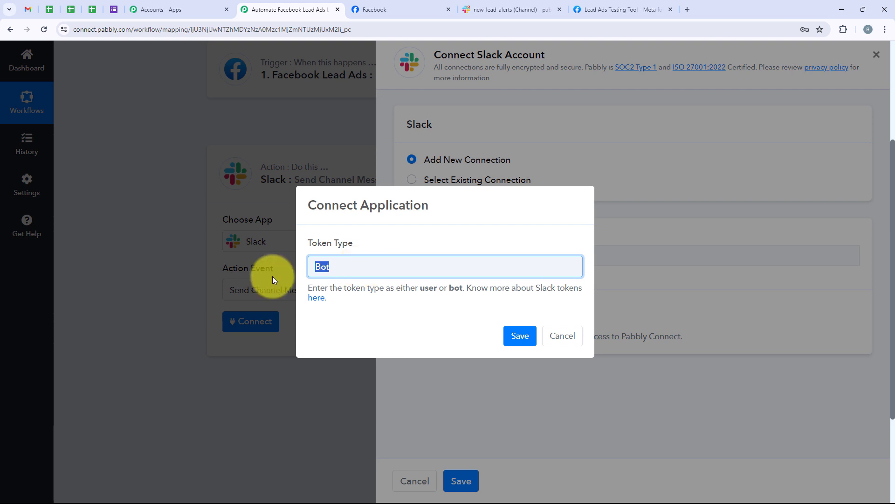
left_click(338, 270)
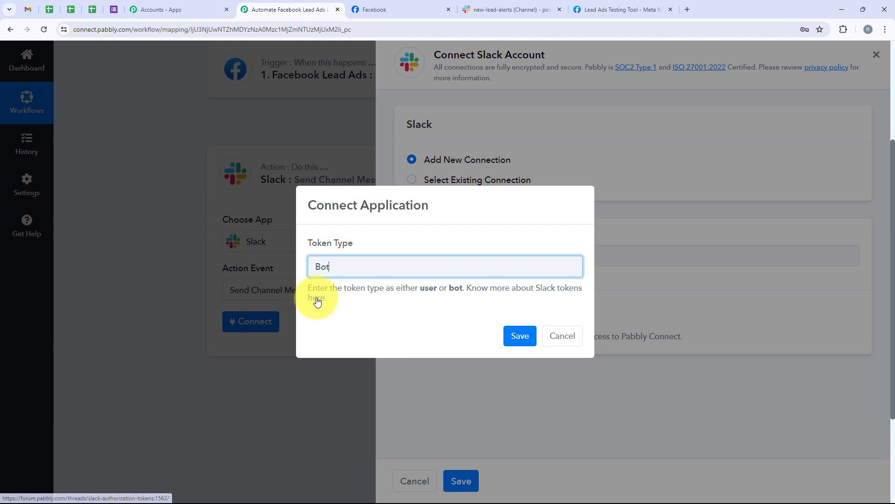
double_click(317, 266)
left_click(512, 337)
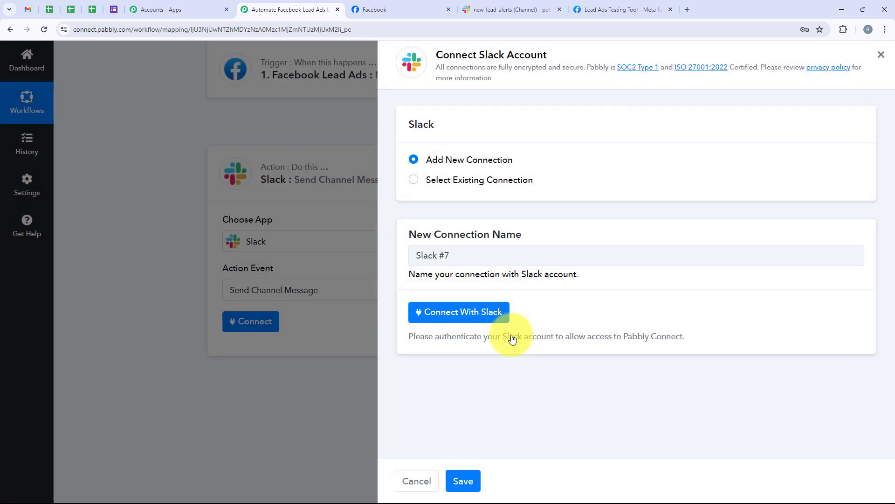
Allow Pabbly Connect access to the pabbly 321 Slack workspace, then glance at #new-lead-alerts
scroll(283, 217, "down", 2)
scroll(283, 217, "down", 1)
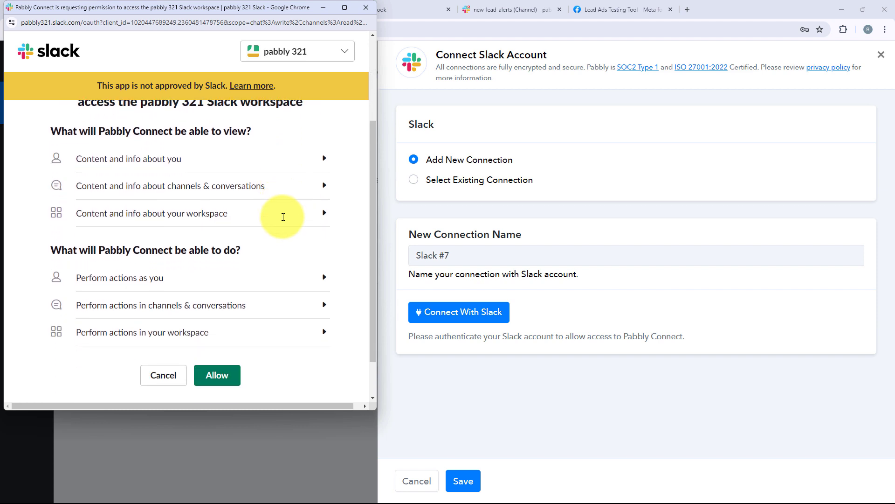
scroll(286, 214, "down", 1)
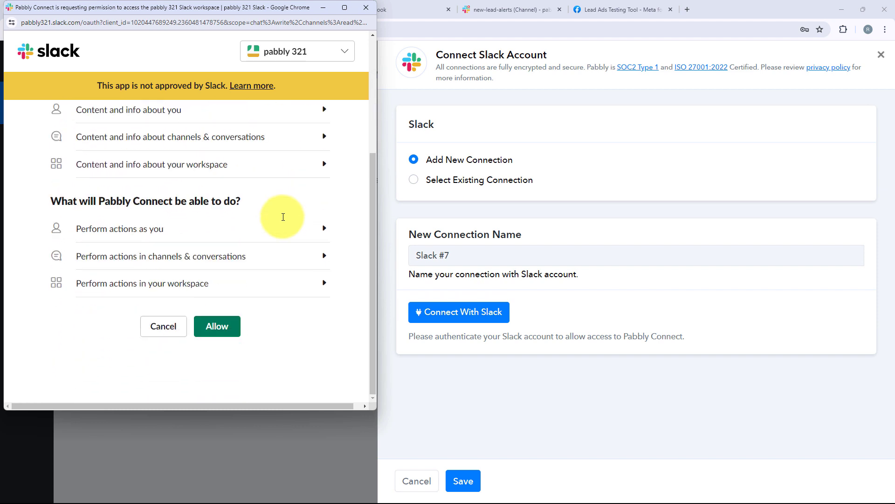
left_click(215, 325)
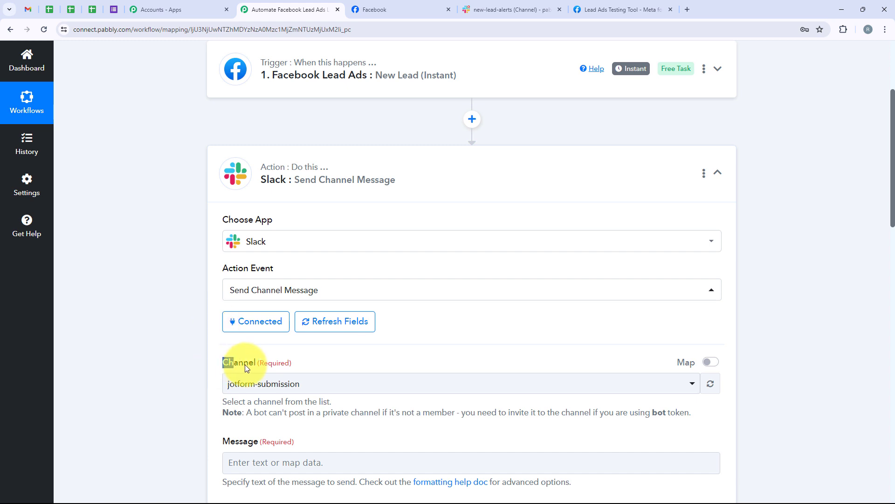
left_click(494, 10)
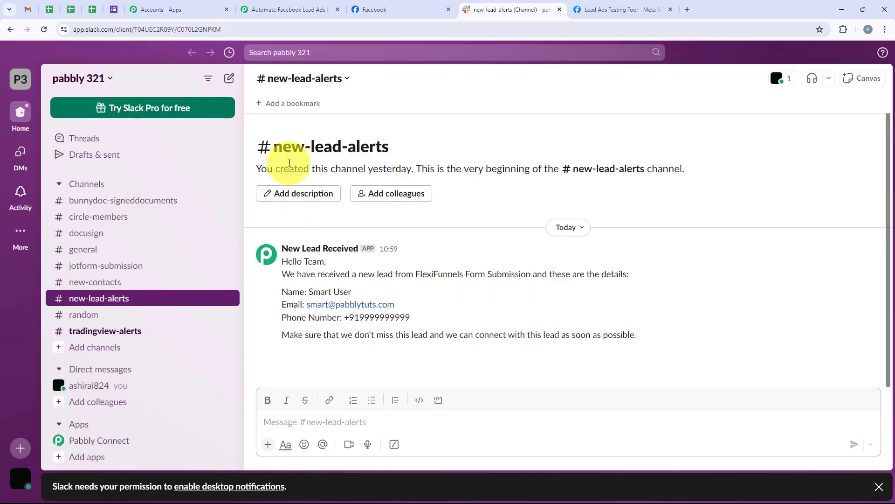
left_click(298, 9)
Choose new-lead-alerts as the Slack channel
scroll(348, 335, "down", 3)
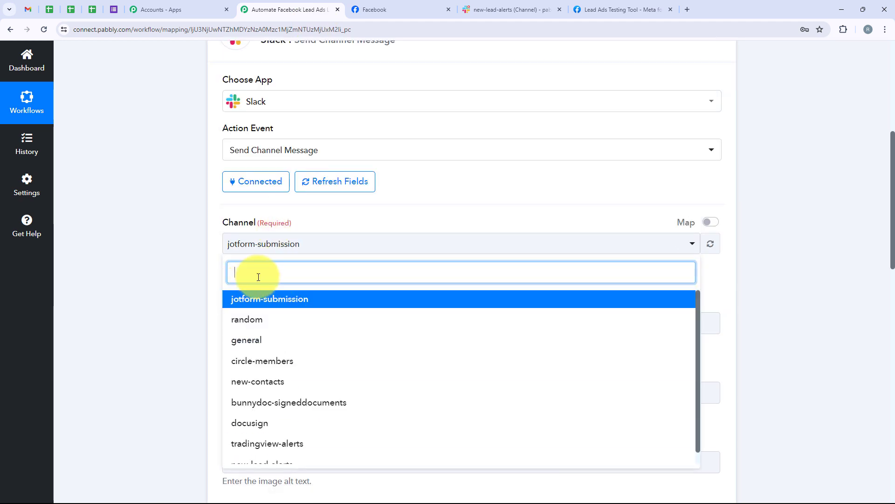
type("new")
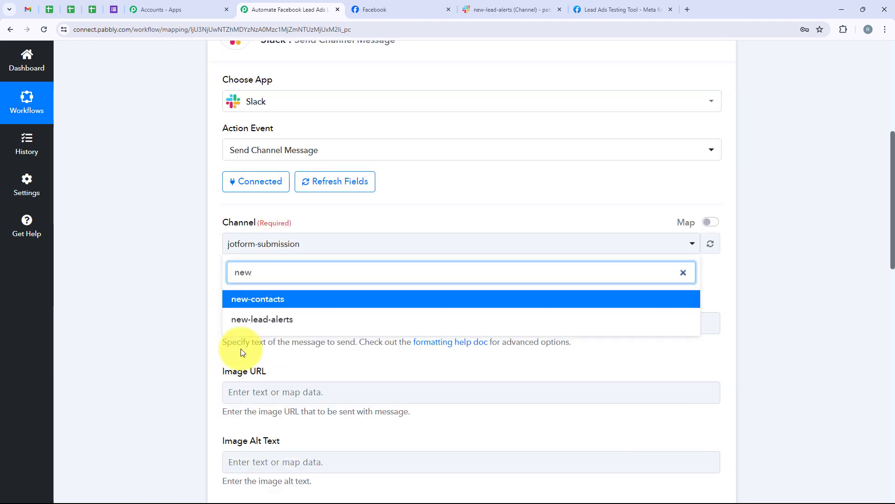
left_click(260, 320)
left_click_drag(219, 300, 260, 302)
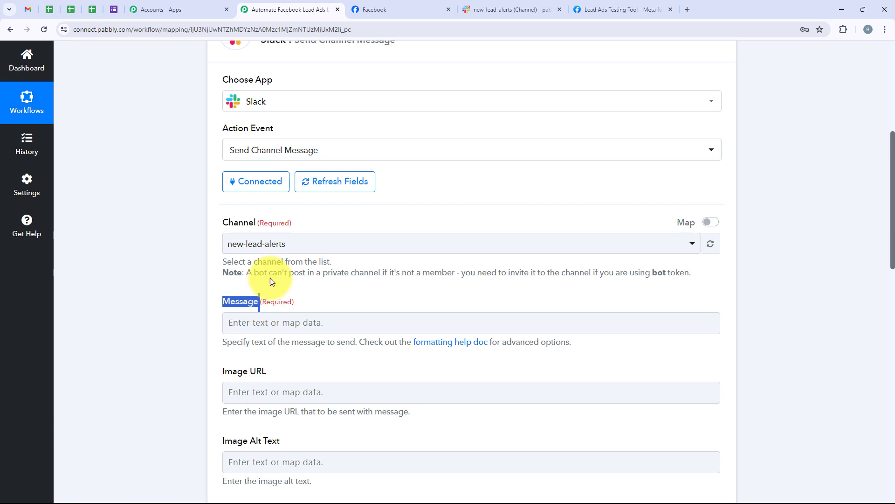
Paste the Hello Team message template with Name, Email and Phone Number lines into Message
scroll(284, 264, "down", 1)
scroll(287, 255, "down", 2)
left_click(244, 190)
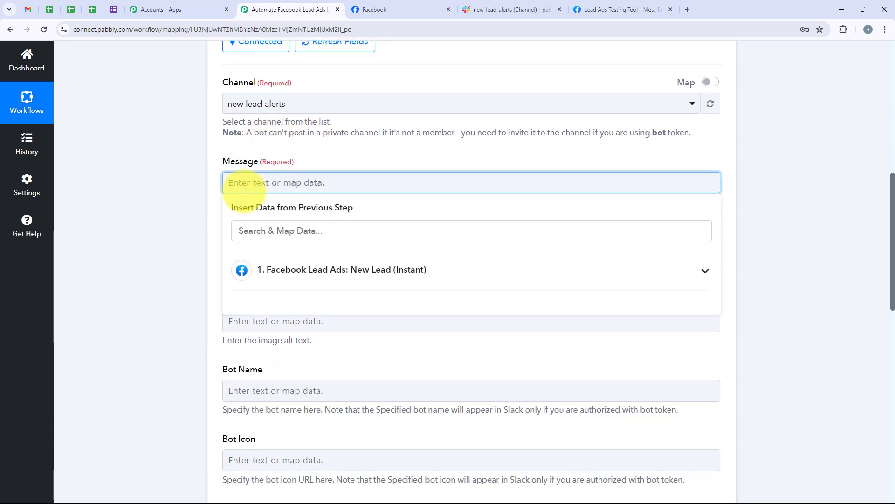
type("Hello Team, We have received a new lead from Facebook Lead Ads and these are the details:  Name: Email: Phone Number:  Make sure that we don't miss this lead and we can connect with this lead as soon as possible.")
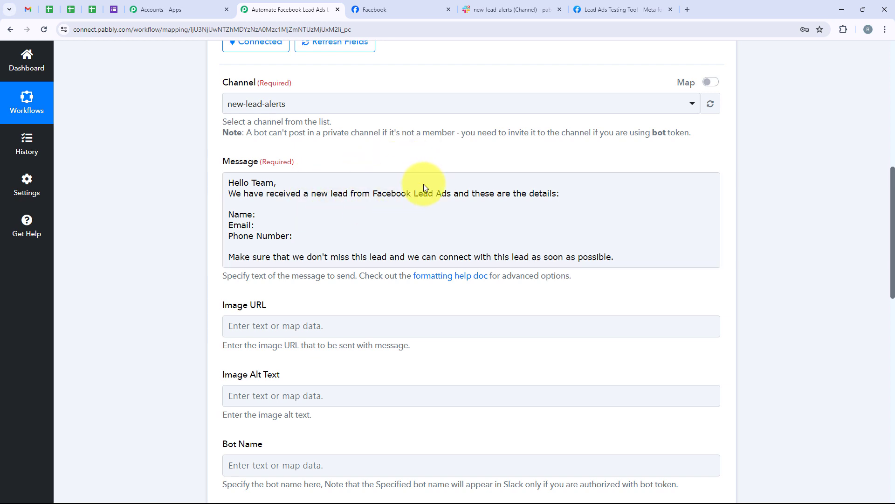
left_click(560, 218)
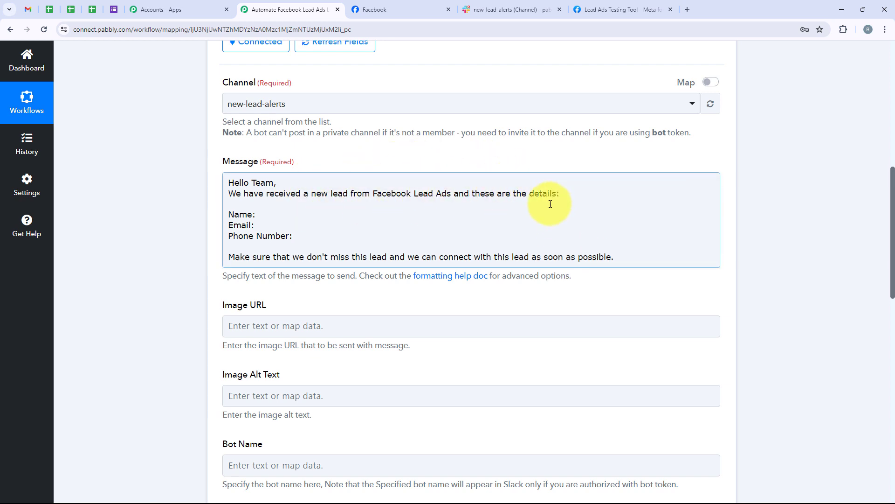
left_click(266, 215)
left_click(299, 237)
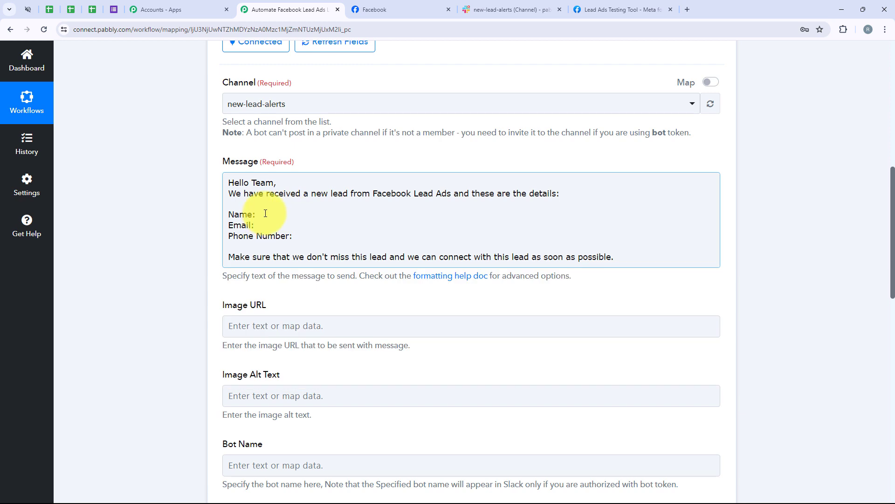
left_click(264, 214)
left_click(261, 224)
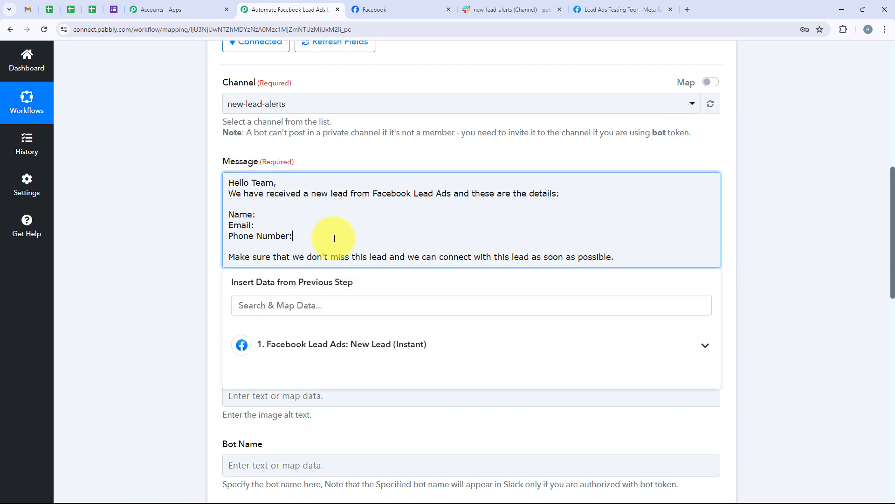
left_click(299, 211)
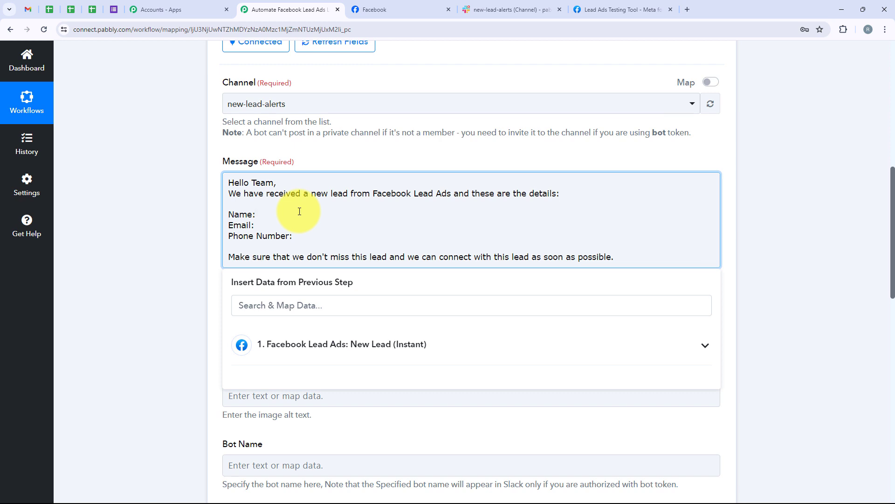
left_click(283, 344)
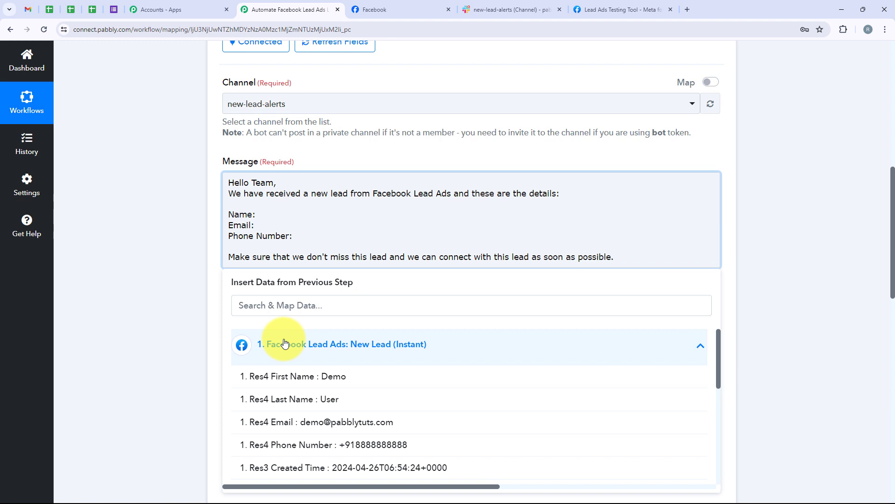
Insert the lead's first and last name fields after 'Name:'
left_click(284, 343)
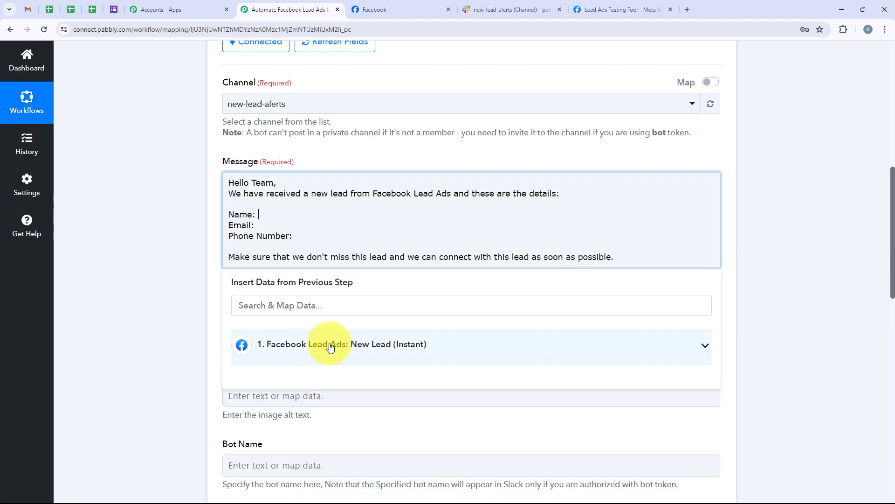
left_click(309, 313)
type("name")
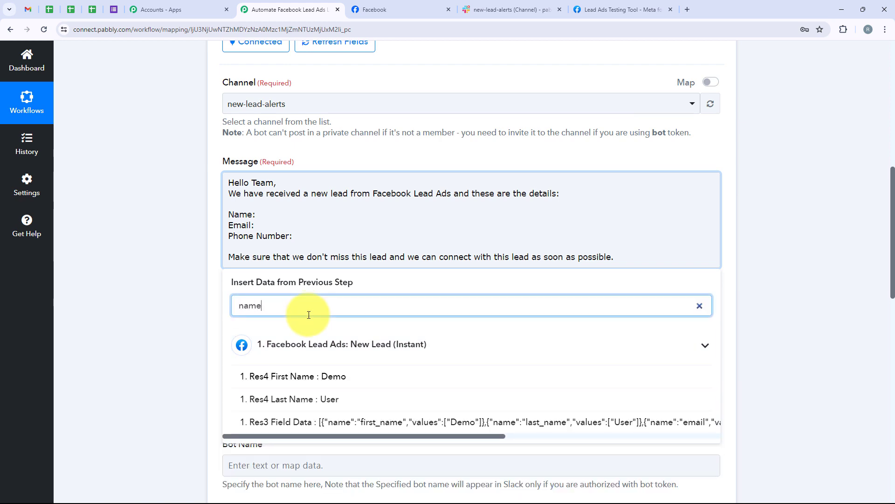
left_click(332, 373)
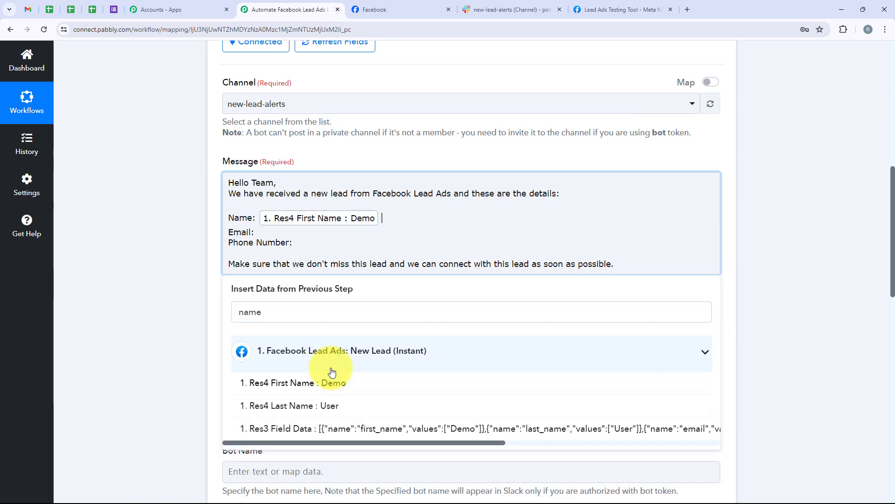
left_click(333, 404)
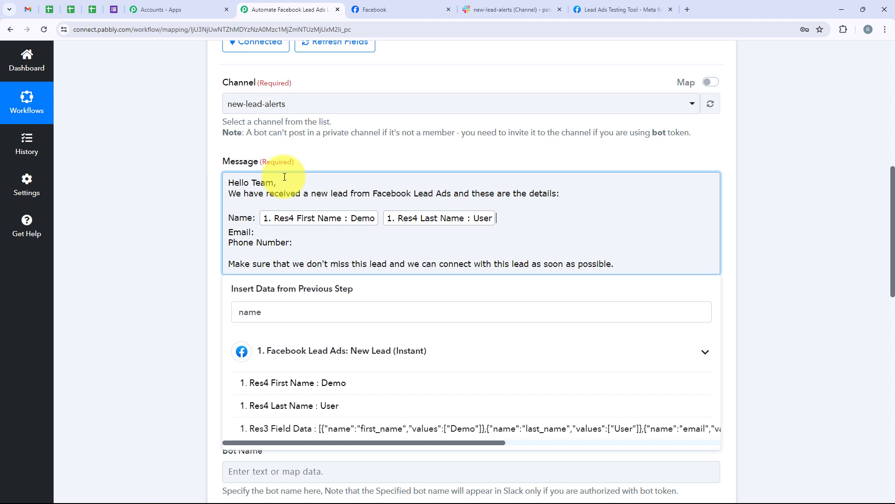
Map the lead's Email and Phone Number fields after the 'Email:' and 'Phone Number:' lines
left_click(283, 233)
left_click(276, 313)
double_click(242, 313)
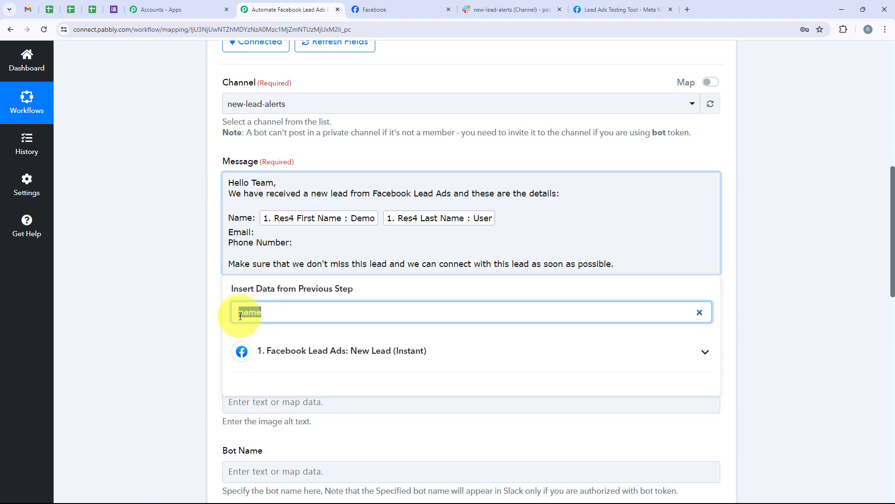
type("ema")
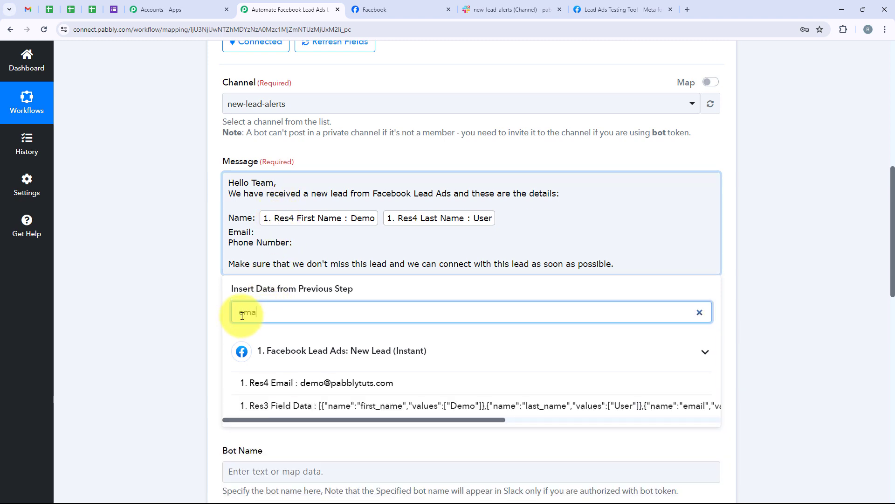
left_click(293, 388)
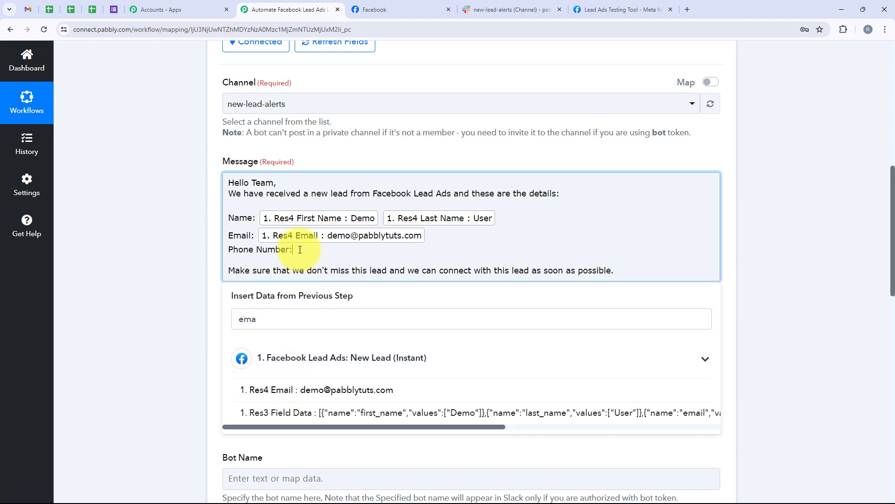
double_click(235, 327)
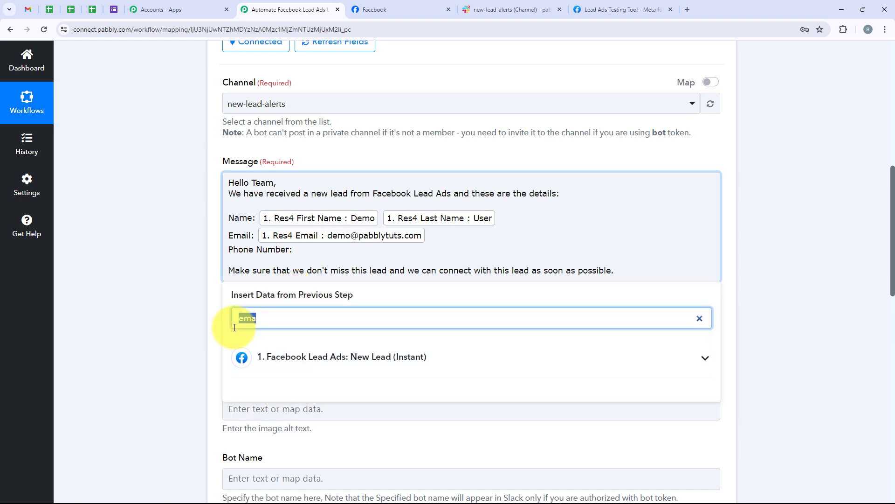
type("phone")
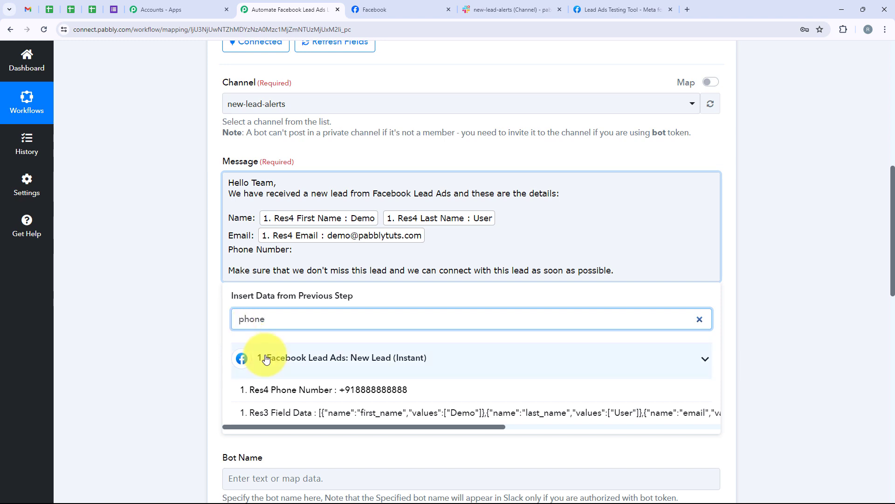
left_click(280, 389)
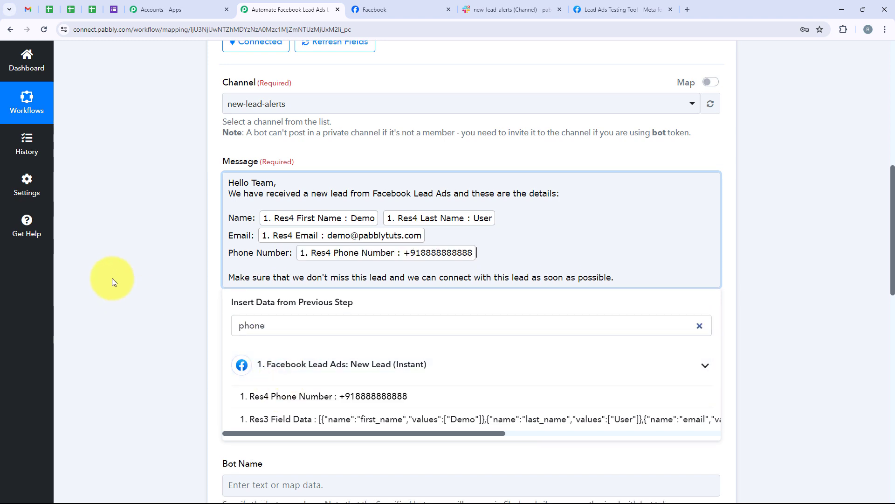
left_click(144, 274)
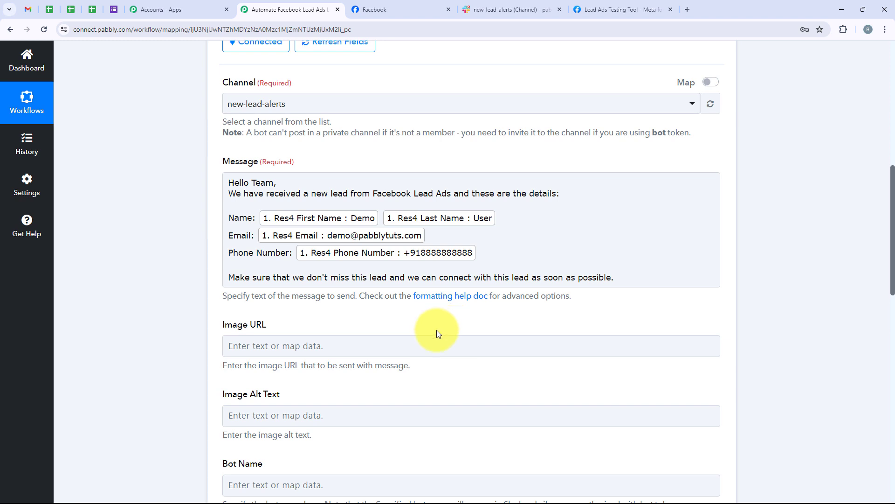
Leave the Image URL and Image Alt Text fields empty
scroll(161, 368, "down", 2)
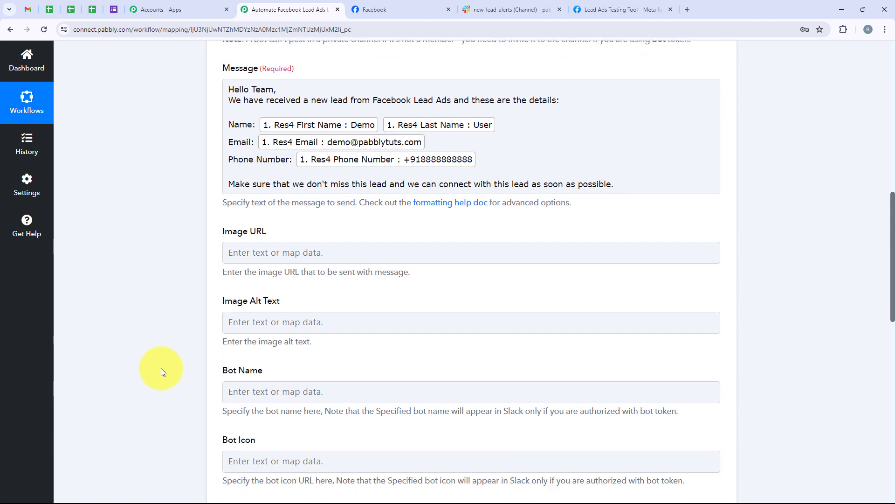
left_click_drag(215, 231, 257, 236)
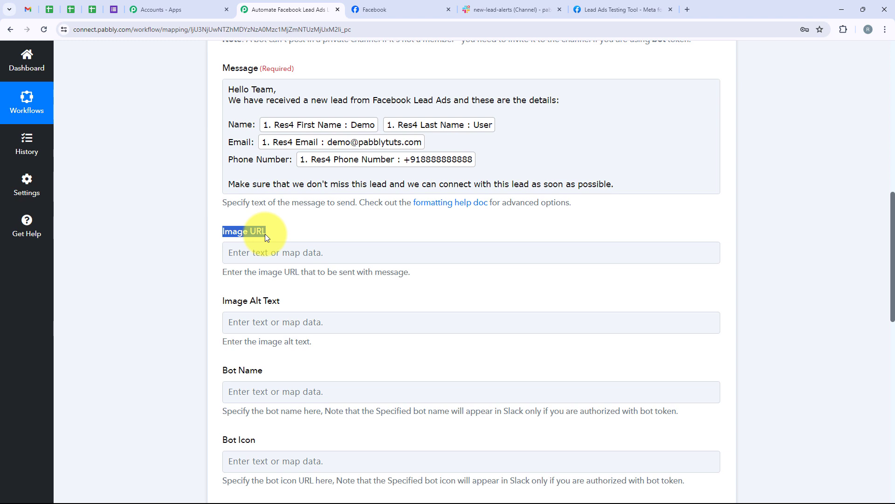
left_click(270, 252)
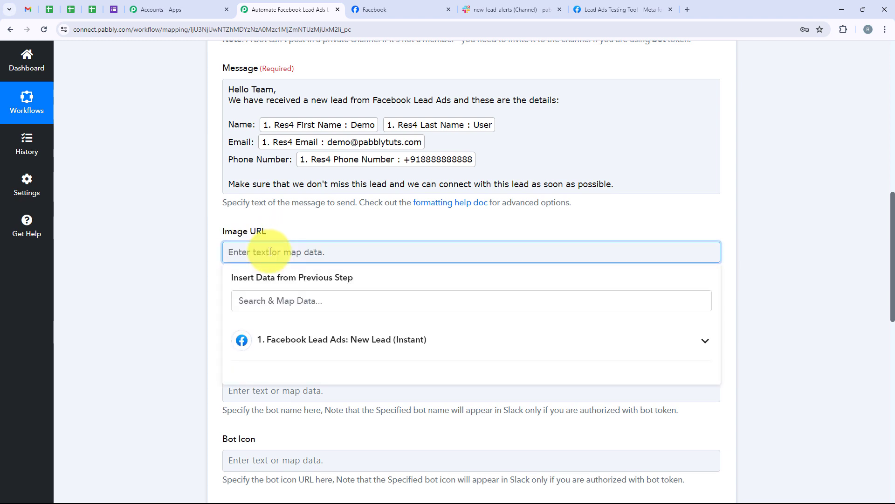
left_click(189, 261)
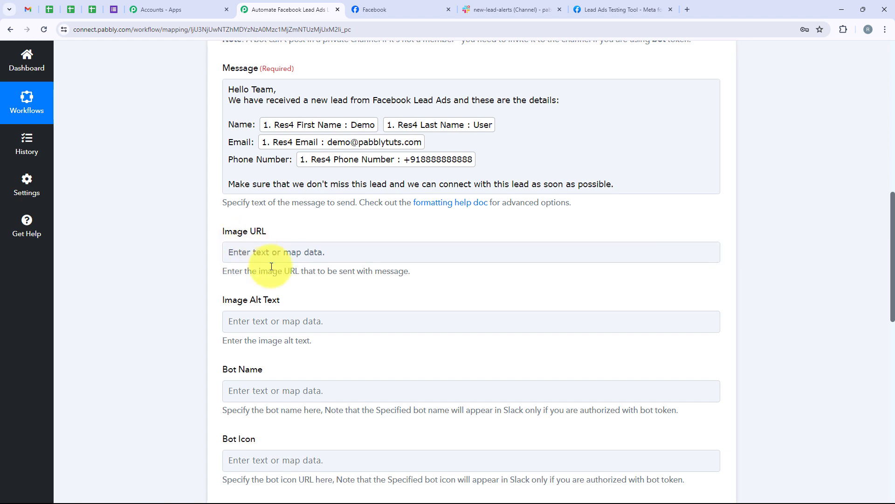
scroll(270, 308, "down", 2)
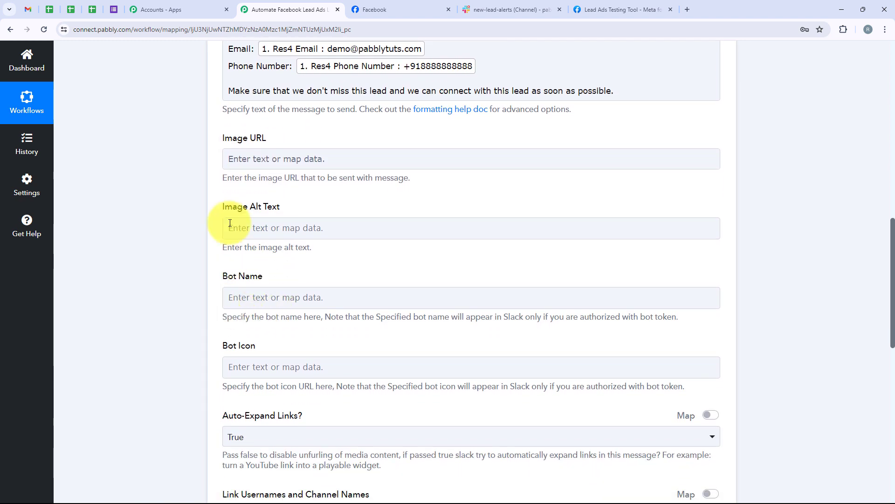
left_click_drag(220, 214, 335, 242)
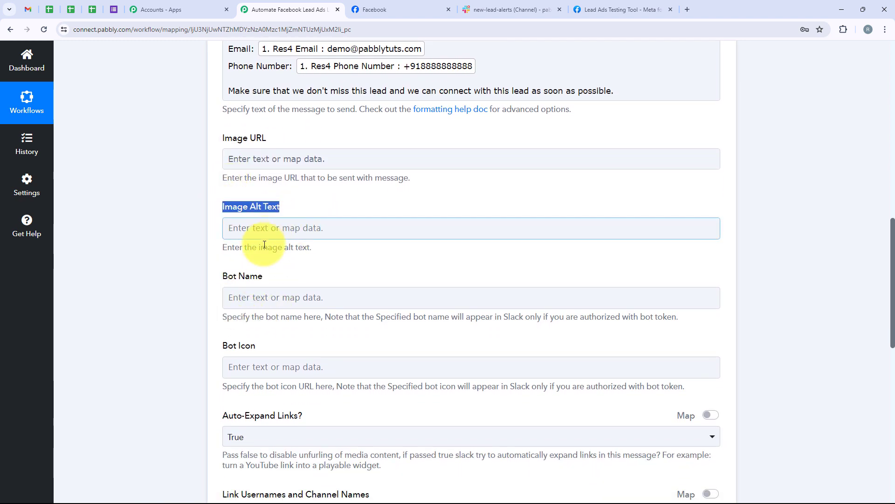
left_click(215, 242)
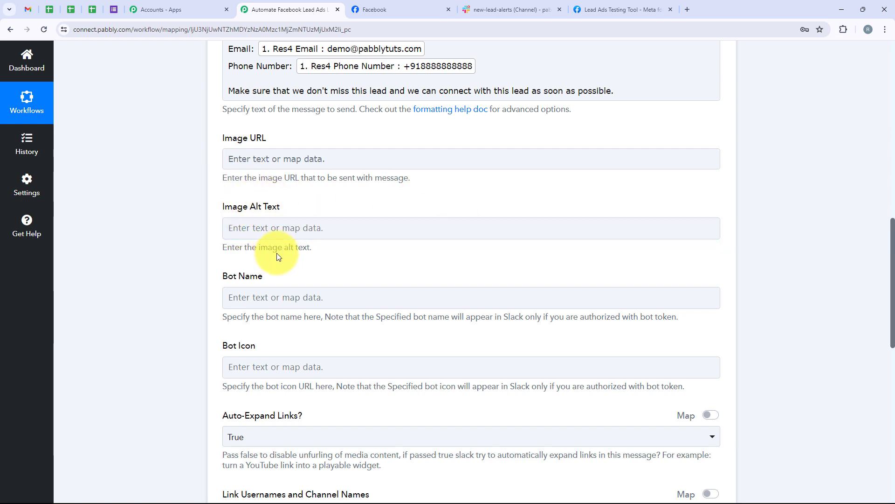
scroll(276, 252, "down", 2)
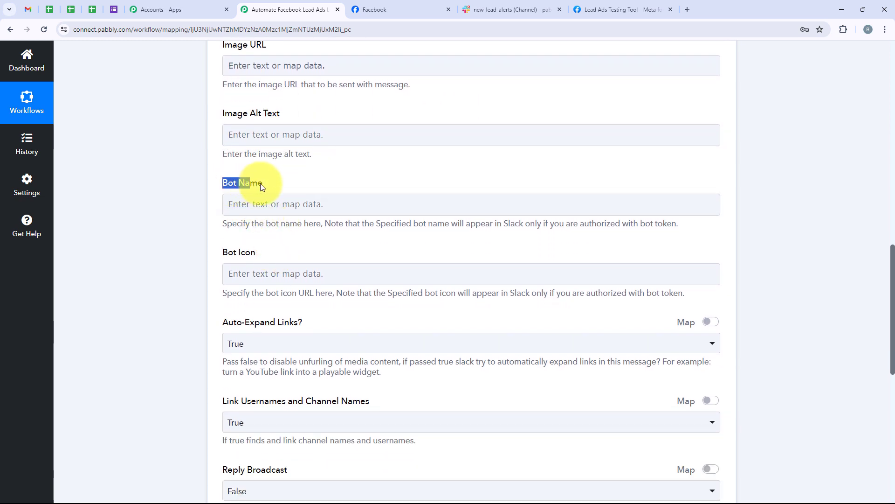
Set the Bot Name to 'New Lead Received', leaving Bot Icon and Thread message ID blank
left_click(269, 197)
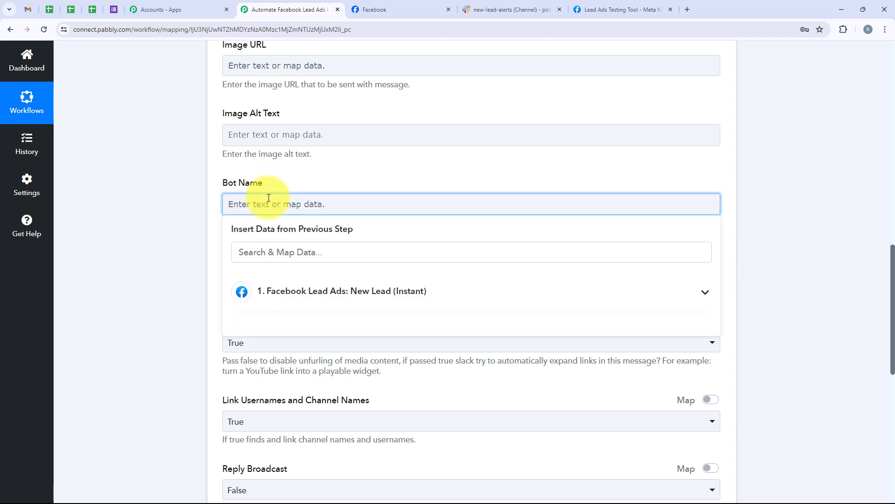
type("New Lead Received")
left_click(212, 199)
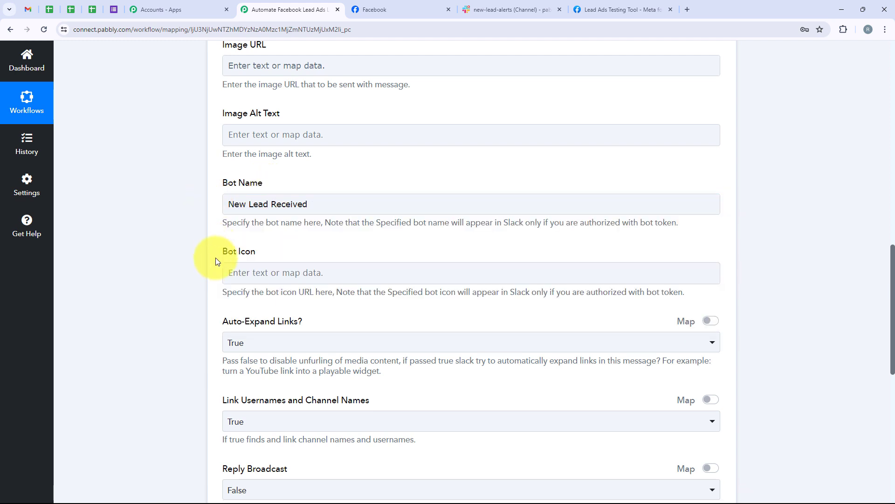
left_click_drag(216, 256, 266, 256)
left_click(268, 253)
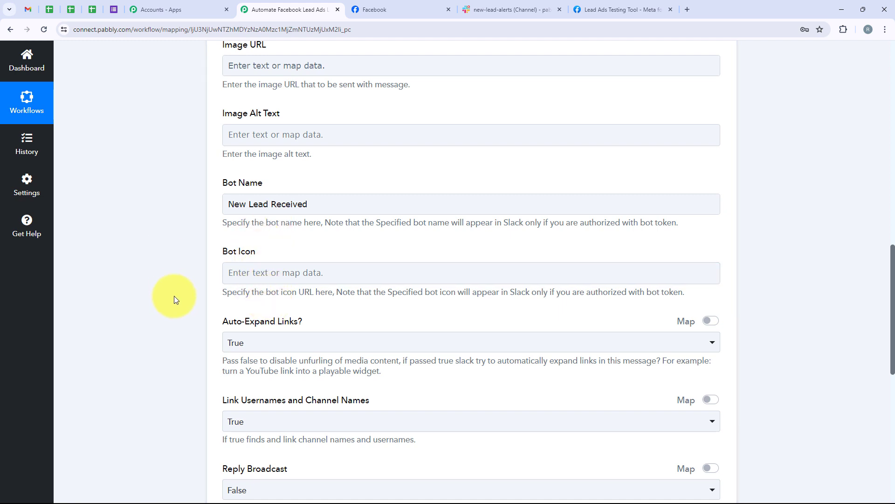
scroll(174, 296, "down", 2)
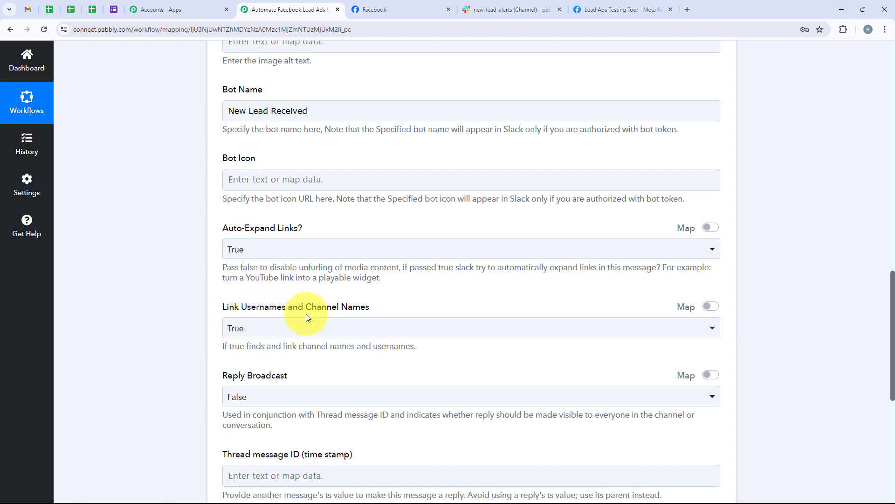
scroll(262, 336, "down", 2)
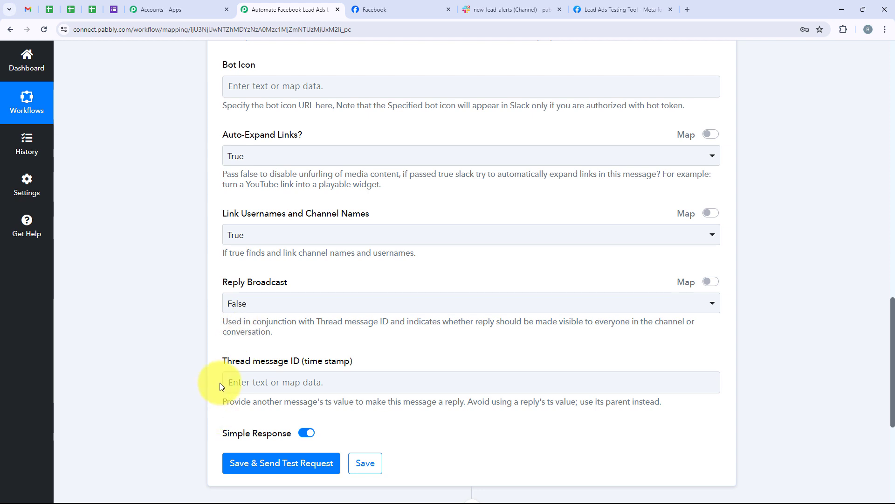
left_click_drag(273, 367, 302, 362)
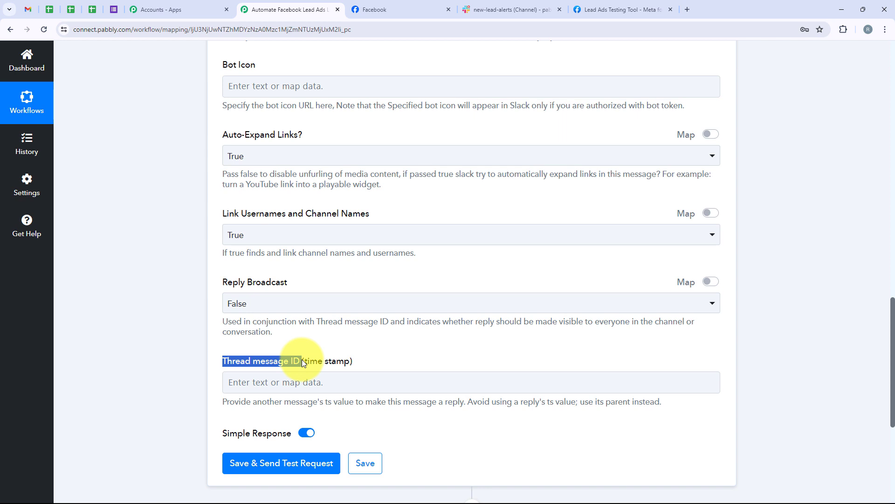
scroll(303, 343, "down", 4)
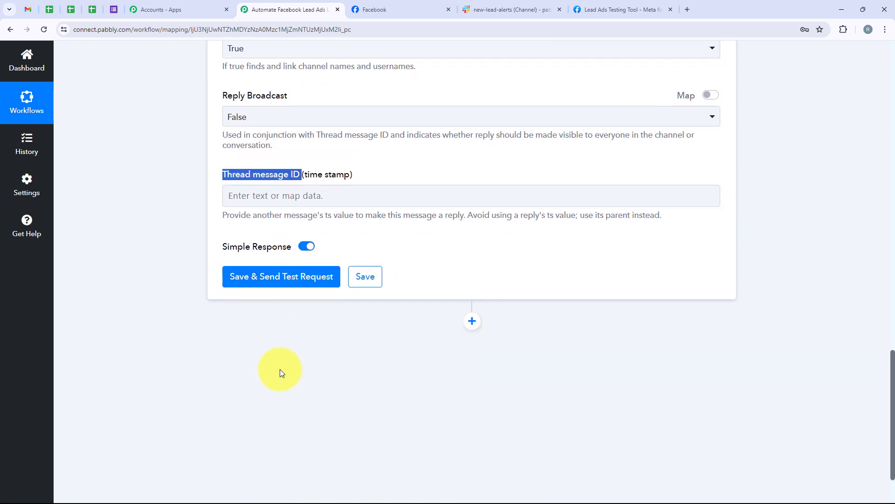
Save and test the Slack step, getting Ok 1 with username New Lead Received
left_click(276, 278)
scroll(330, 245, "down", 3)
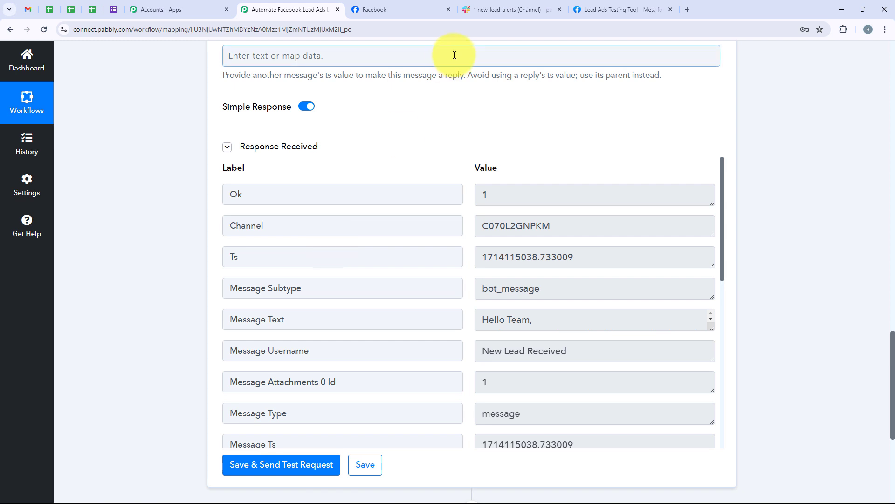
left_click(508, 10)
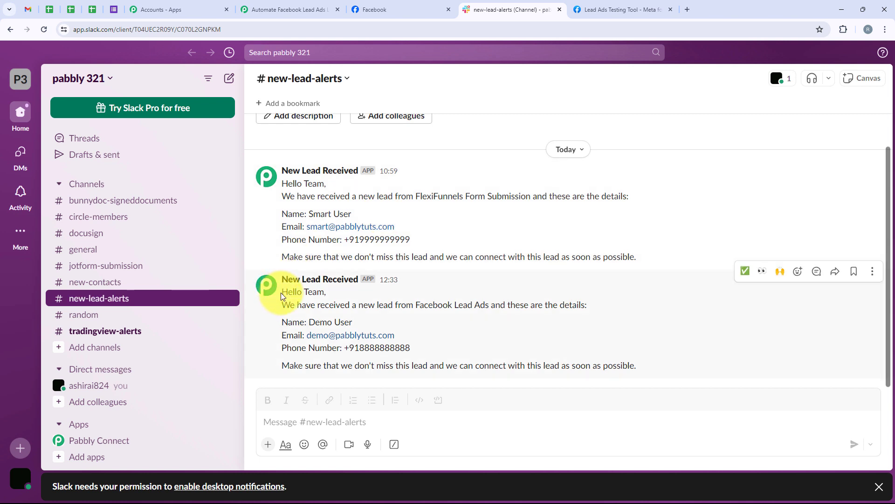
Check the posted test message's greeting and phone number in #new-lead-alerts
left_click_drag(282, 291, 580, 304)
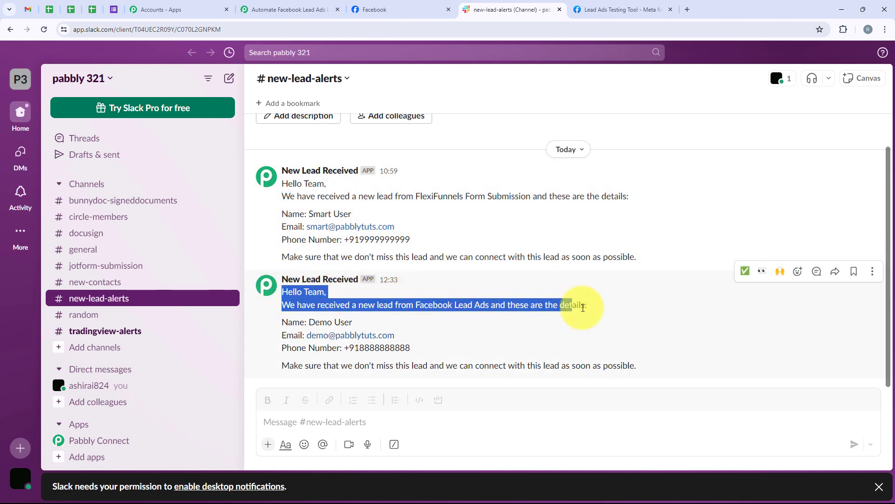
left_click(410, 320)
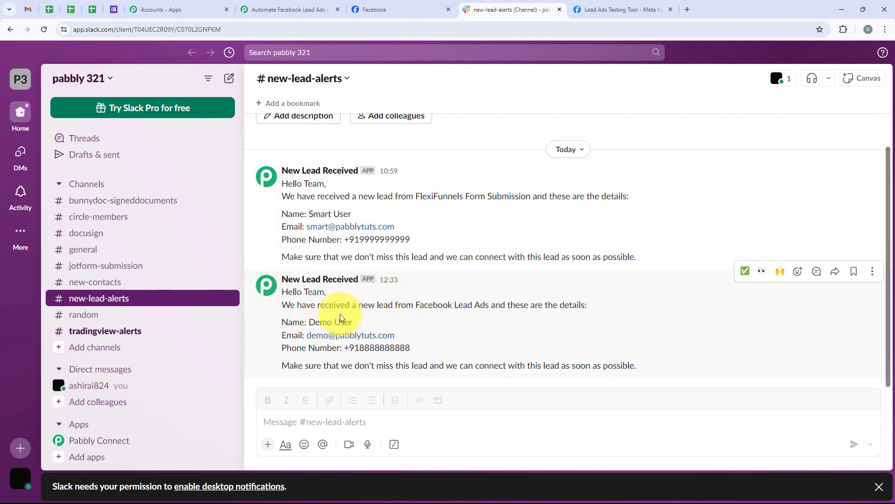
left_click_drag(346, 348, 411, 348)
Back in the Pabbly workflow, scroll to the top and collapse the Slack action step
left_click(287, 9)
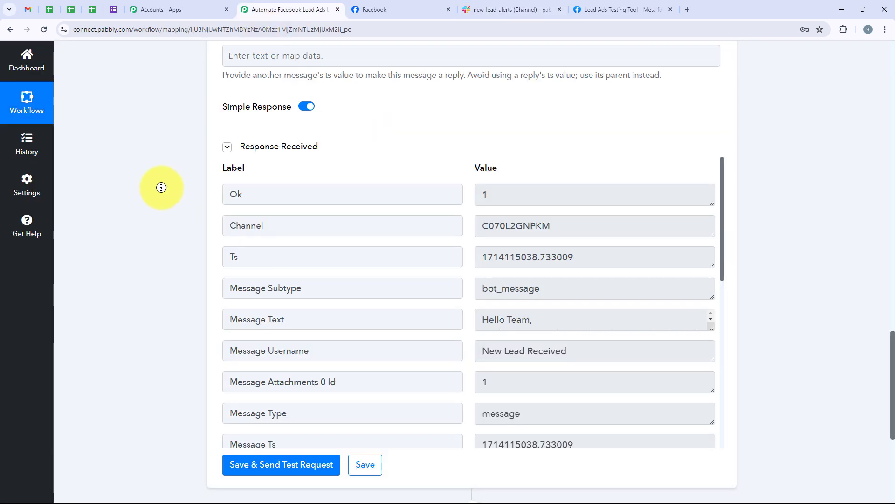
scroll(160, 186, "up", 10)
scroll(157, 144, "up", 15)
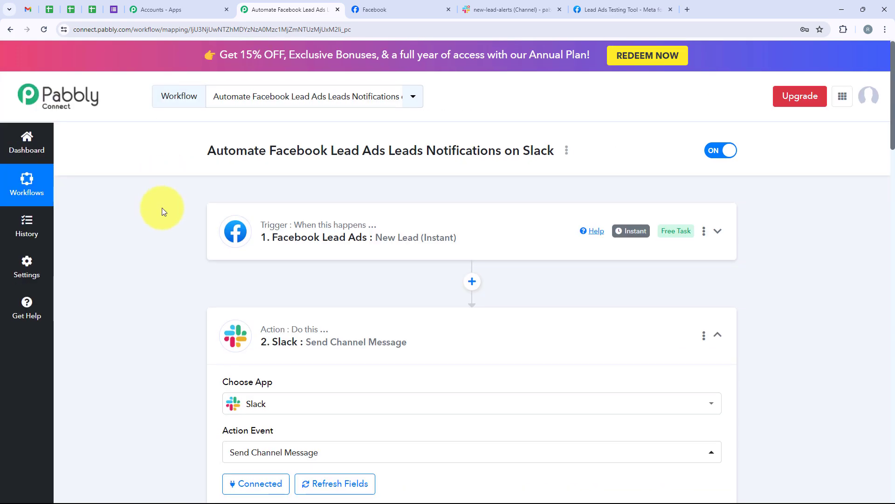
left_click(340, 325)
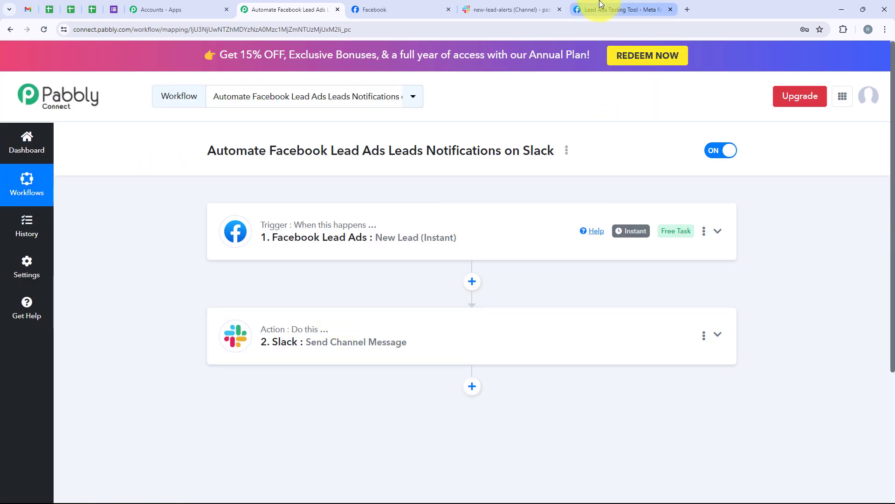
In the Lead Ads Testing Tool, delete the old lead and select CraftLeads with Lead Generation Forms
left_click(576, 9)
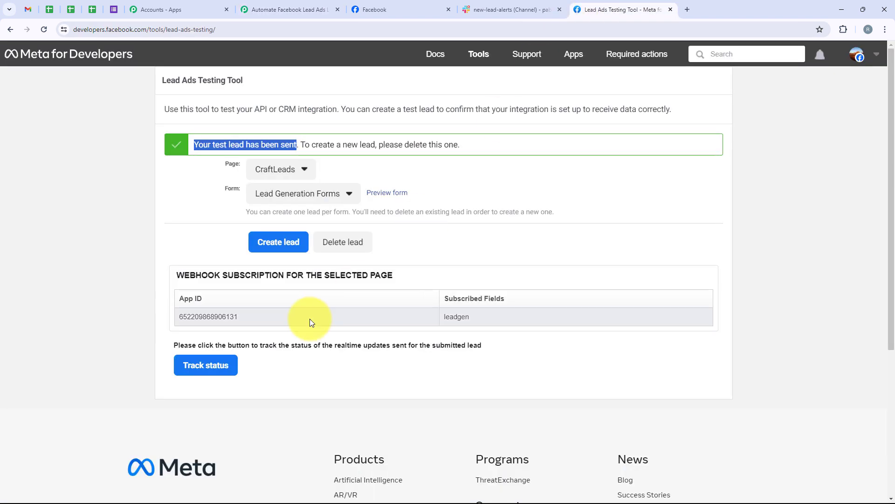
left_click(326, 242)
left_click(44, 29)
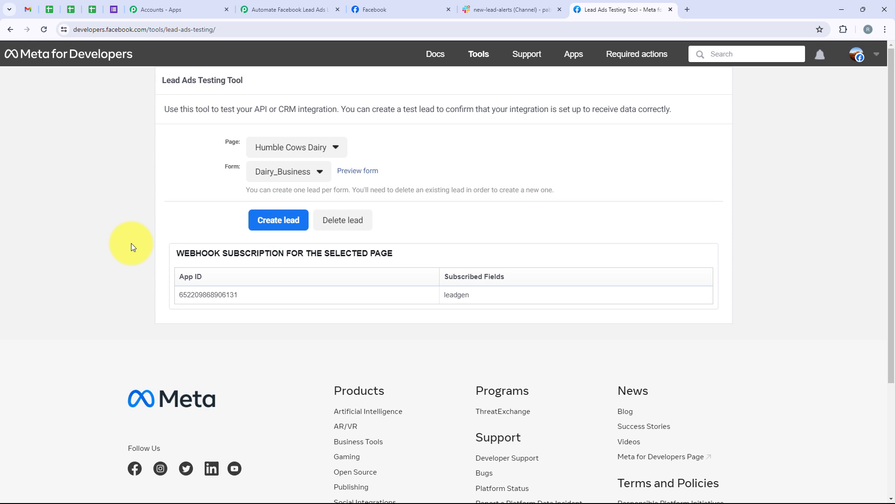
left_click(271, 146)
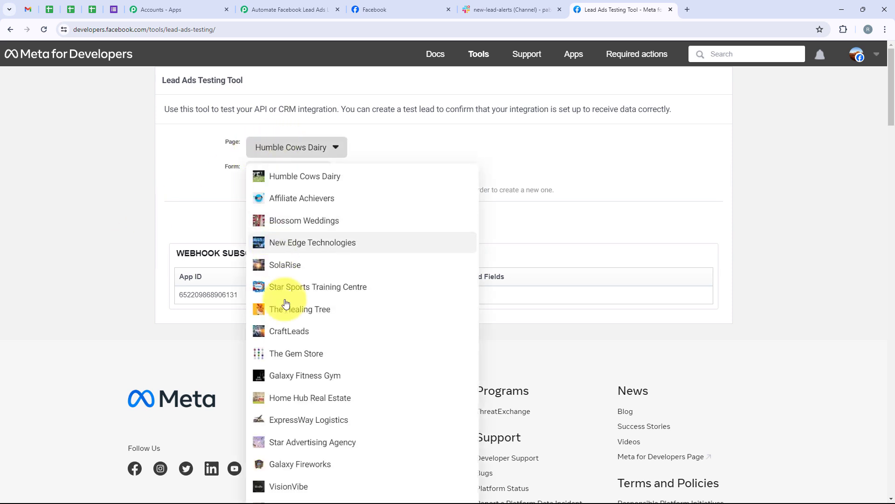
left_click(288, 332)
left_click(282, 173)
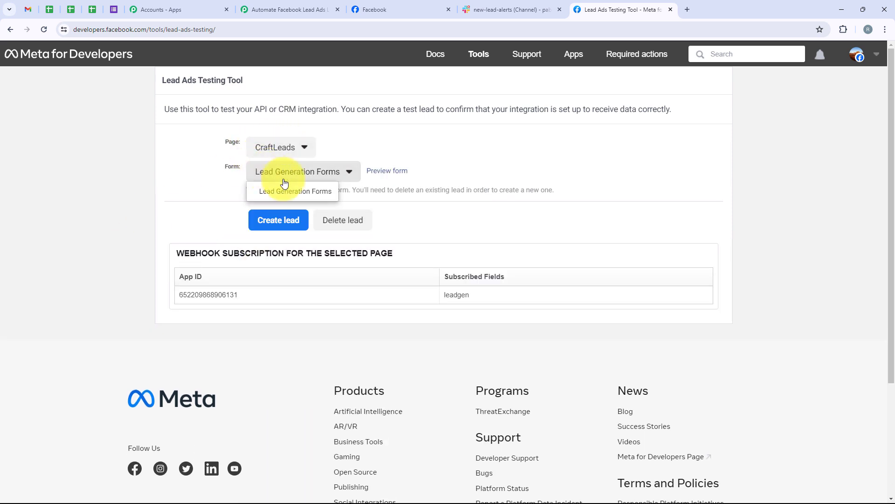
left_click(287, 191)
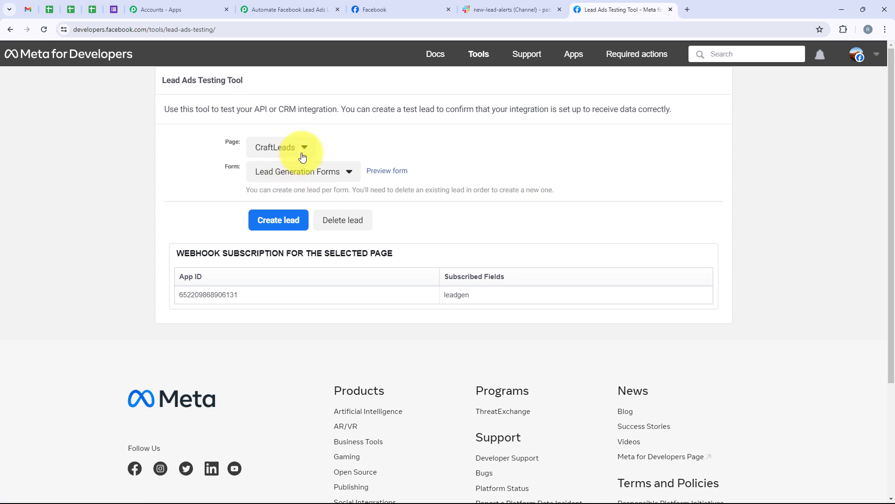
Preview the form and submit a test lead named Test User with a sample e-mail address
left_click(397, 173)
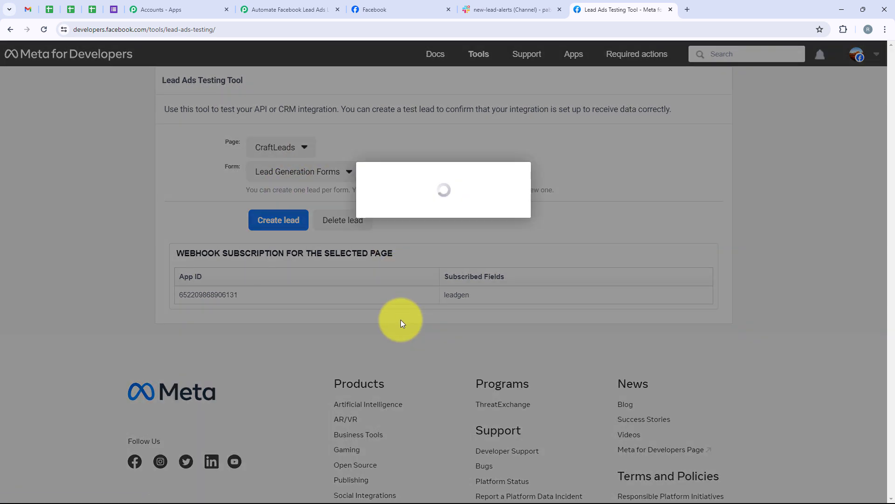
scroll(380, 268, "down", 1)
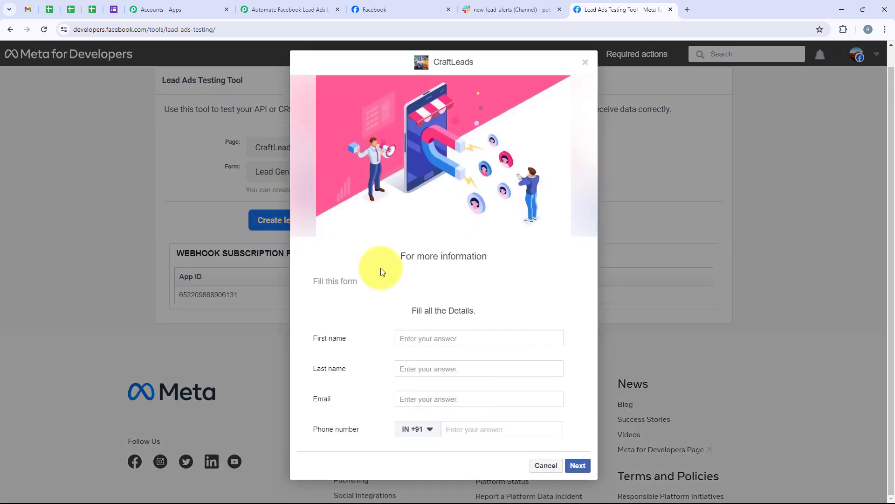
left_click(446, 342)
type("Test")
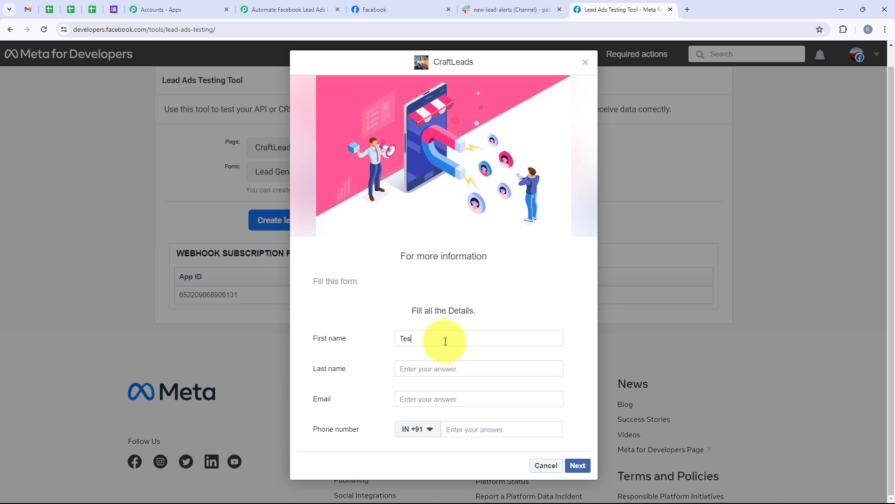
left_click(507, 373)
type("User")
left_click(485, 395)
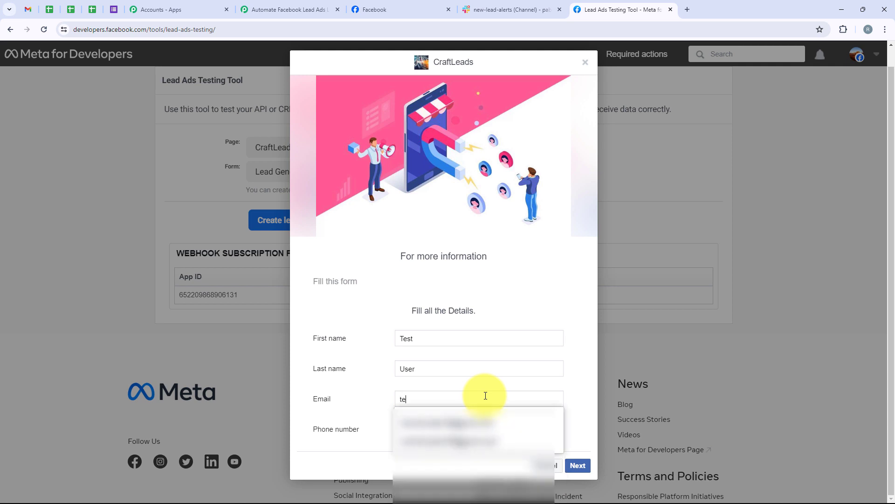
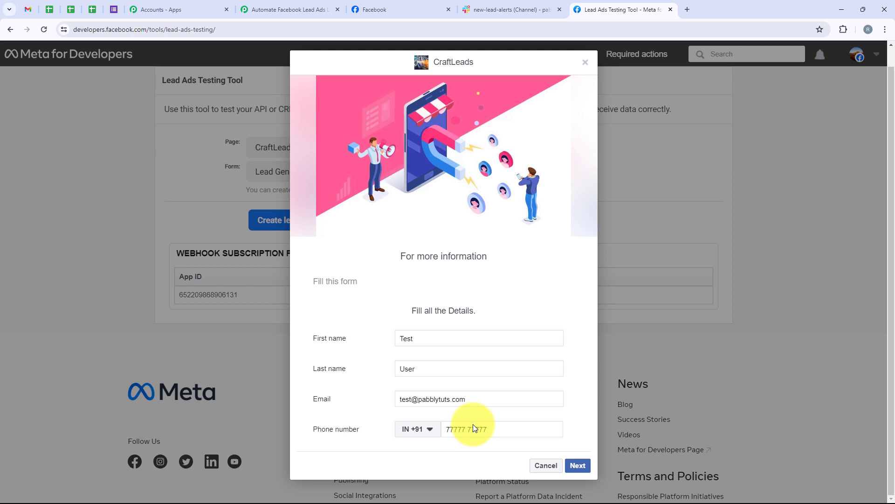
left_click(576, 461)
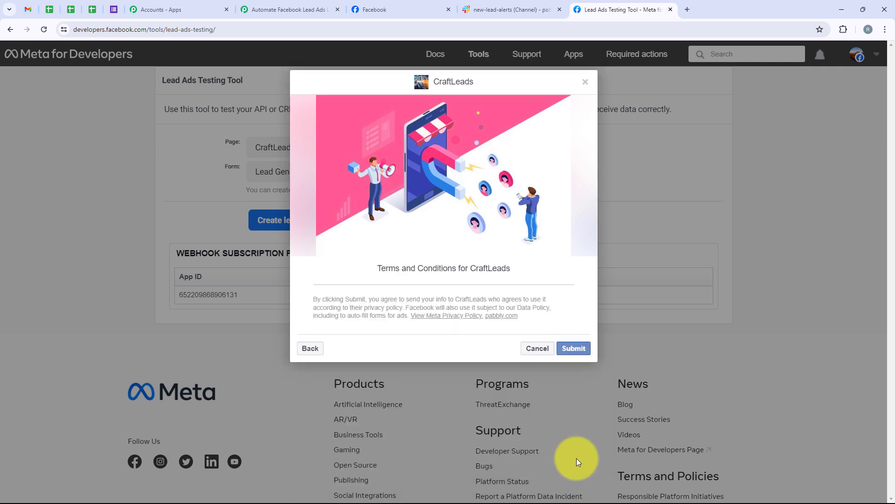
left_click(574, 349)
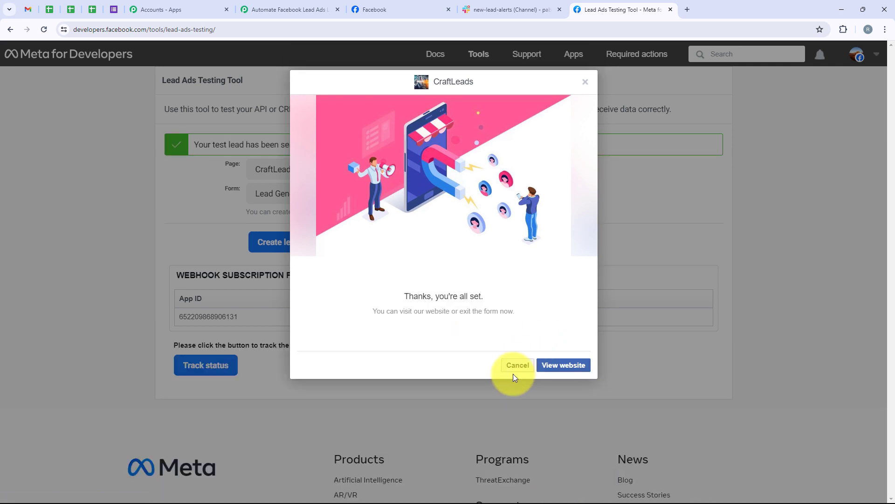
left_click(509, 367)
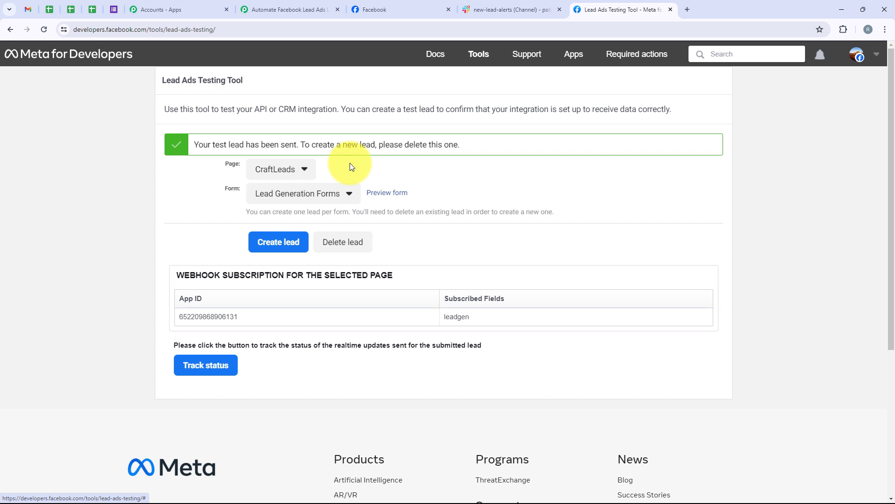
Verify the new lead's name, email and phone number in #new-lead-alerts, then return to Pabbly
left_click(510, 9)
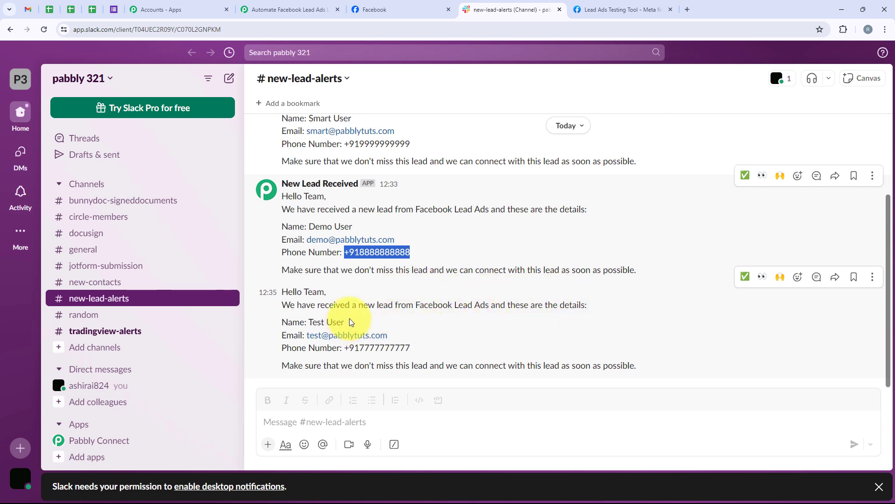
left_click_drag(346, 322, 308, 322)
left_click_drag(389, 336, 307, 336)
left_click(411, 348)
left_click_drag(411, 348, 319, 348)
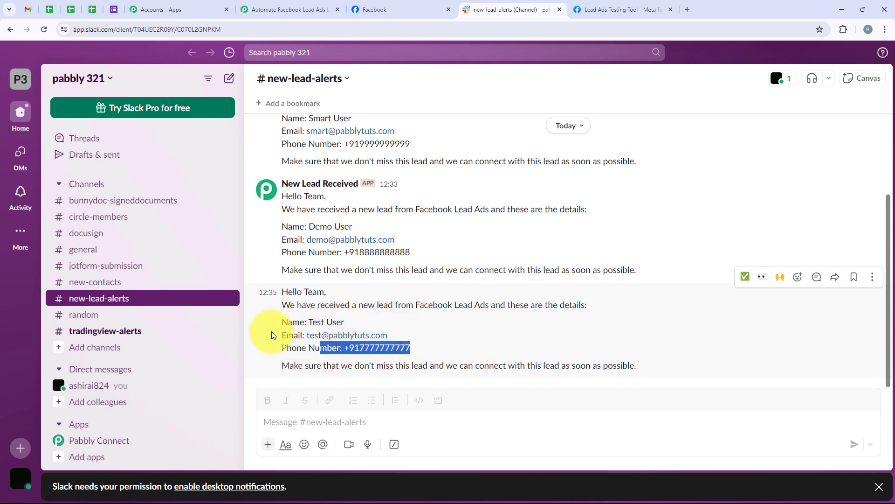
left_click(269, 324)
left_click(284, 9)
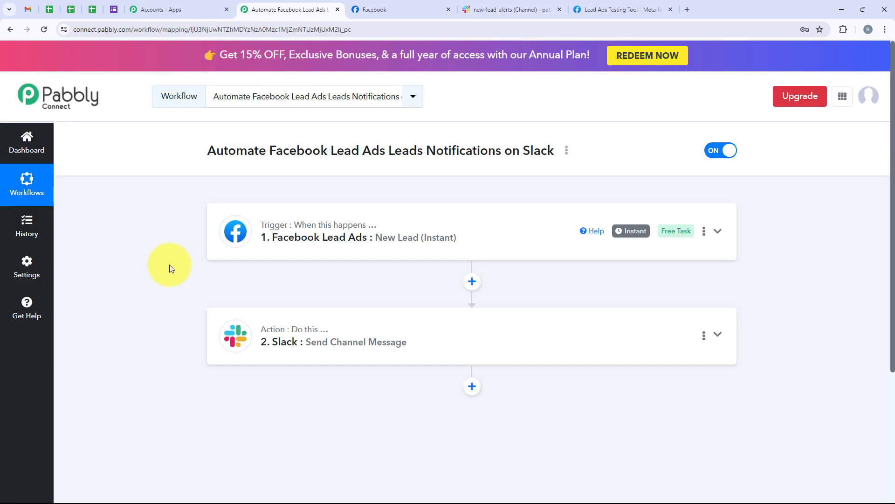
Expand the Facebook Lead Ads trigger, scroll its captured lead response, then open the Slack action
left_click(338, 245)
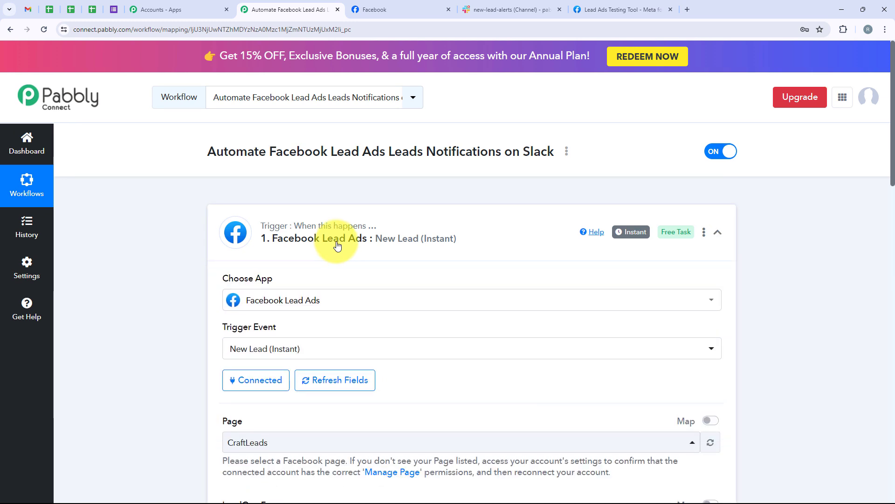
scroll(289, 256, "down", 2)
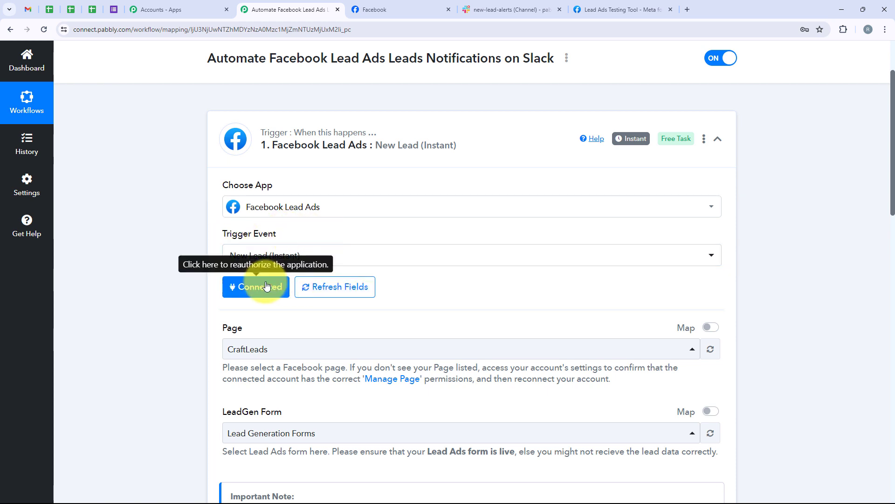
scroll(196, 219, "down", 2)
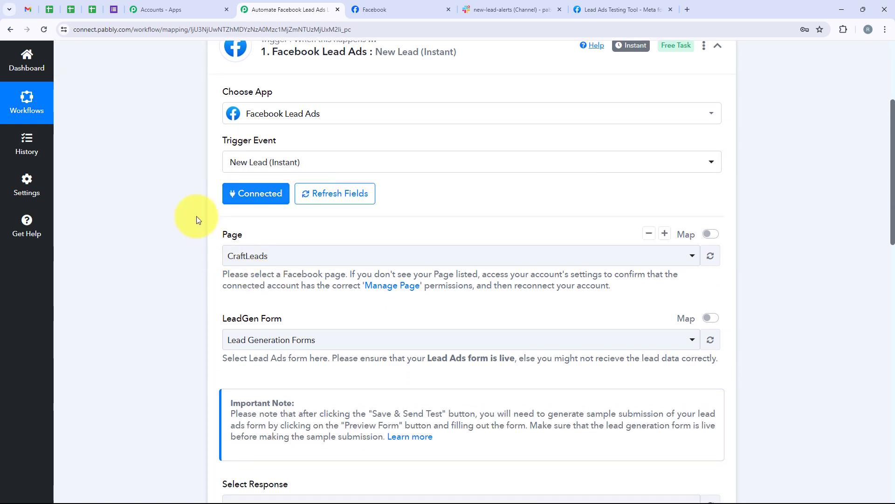
scroll(317, 307, "down", 5)
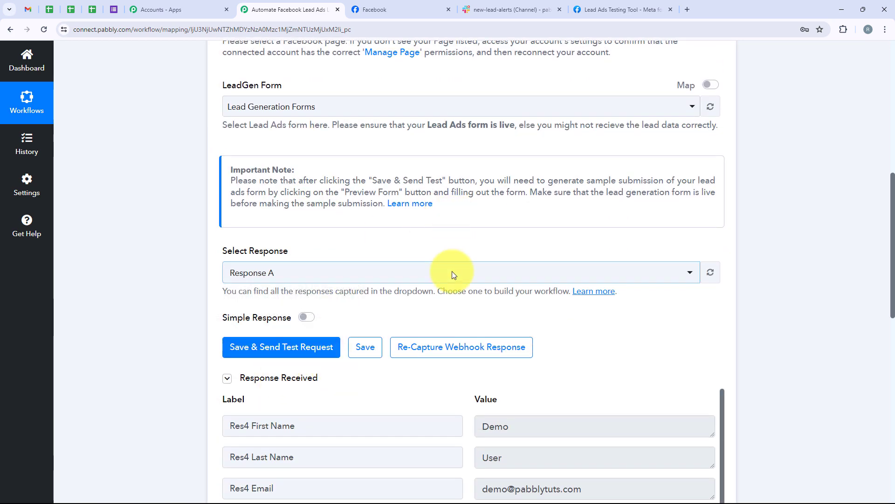
scroll(488, 259, "up", 2)
scroll(488, 259, "down", 1)
scroll(487, 259, "down", 7)
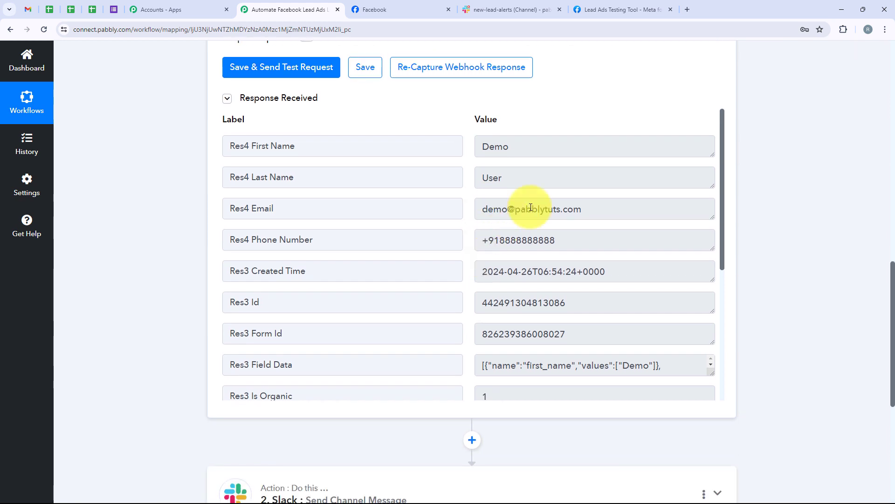
scroll(567, 296, "down", 5)
scroll(473, 286, "down", 3)
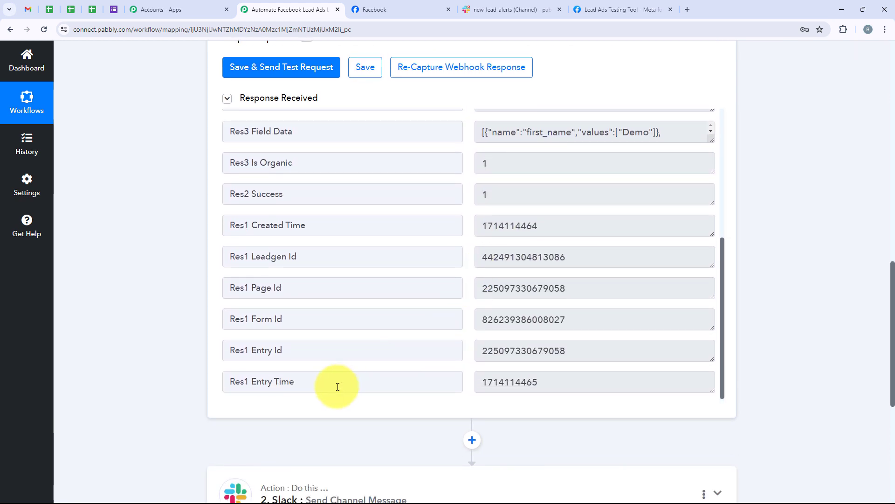
scroll(356, 430, "down", 4)
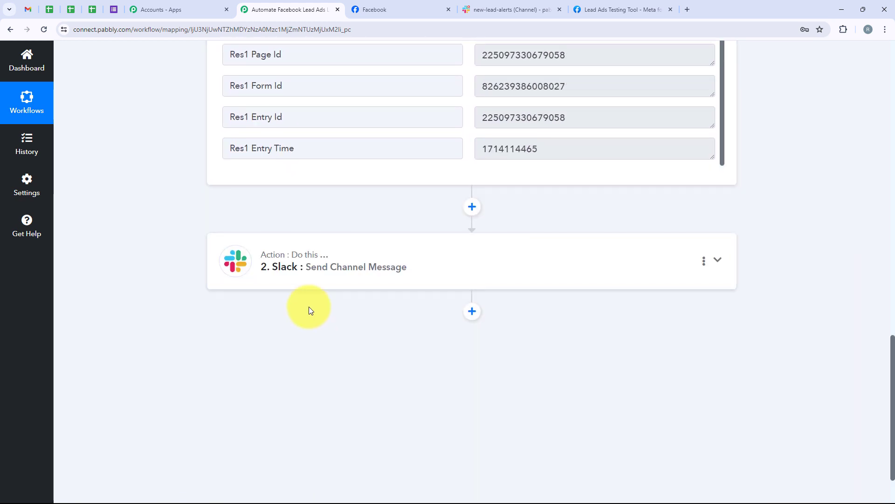
left_click(301, 275)
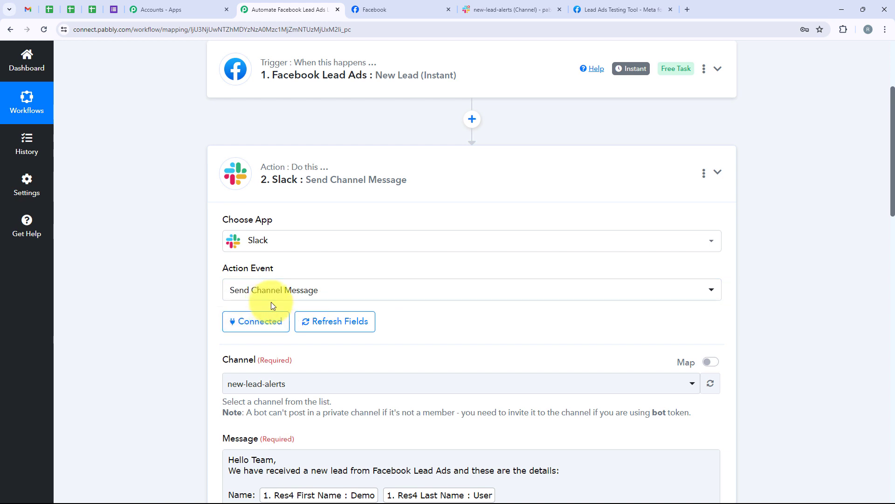
Review the Slack action's new-lead-alerts Channel setting and its mapped lead-details Message
scroll(269, 301, "down", 3)
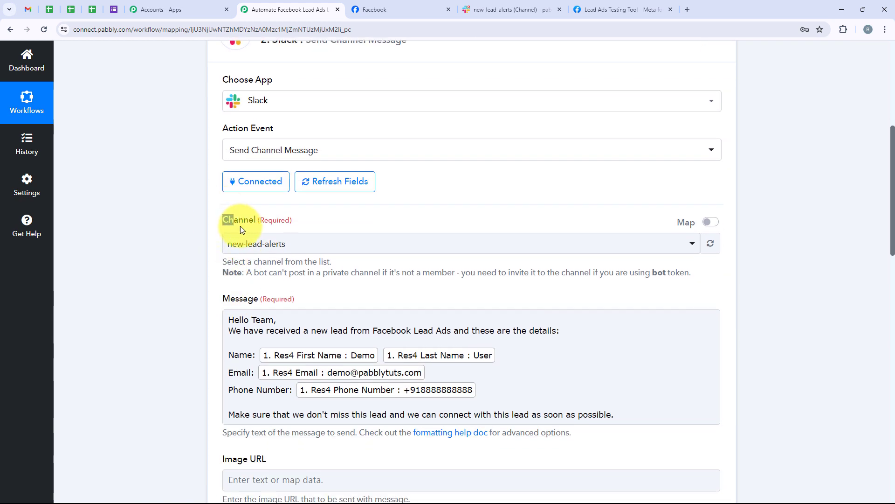
double_click(238, 220)
scroll(309, 322, "down", 2)
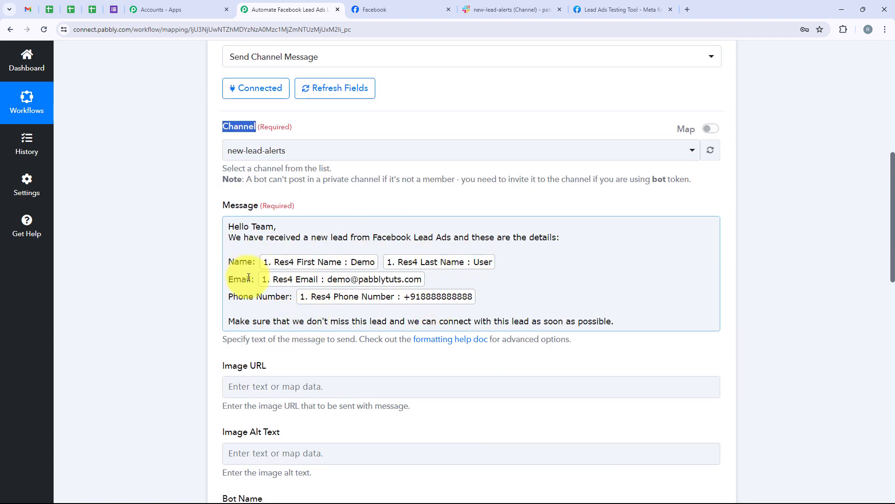
scroll(248, 277, "down", 3)
scroll(248, 277, "up", 2)
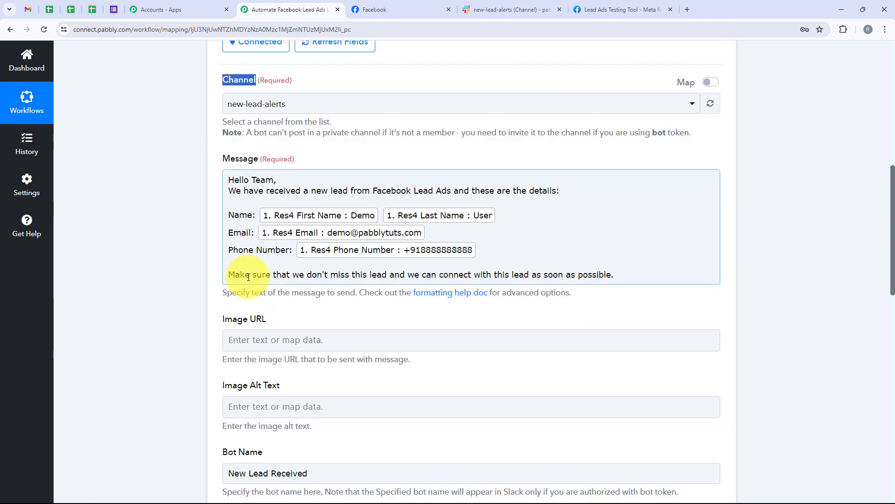
scroll(248, 277, "down", 1)
scroll(248, 277, "down", 1)
scroll(249, 277, "down", 1)
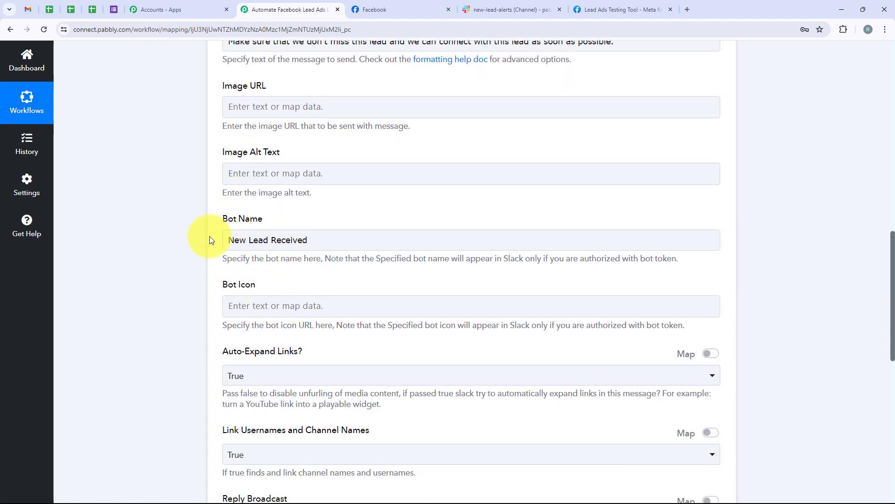
scroll(209, 238, "down", 5)
scroll(209, 238, "up", 2)
scroll(210, 238, "down", 6)
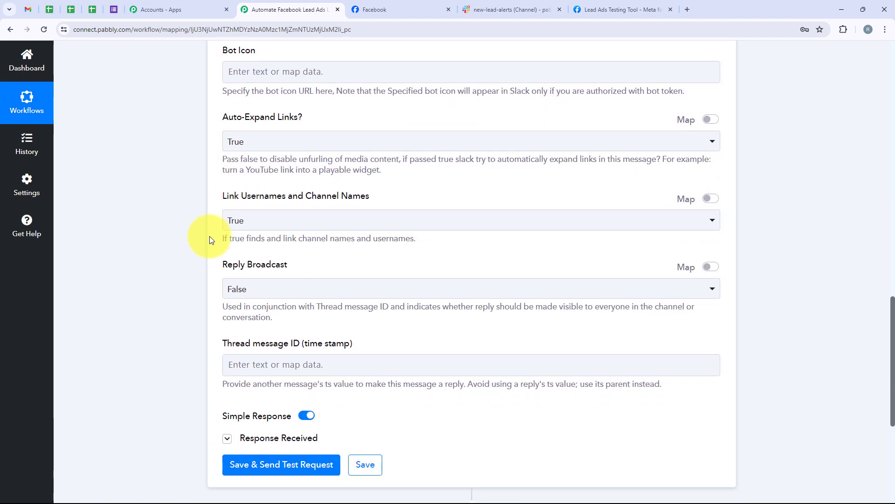
scroll(209, 240, "down", 1)
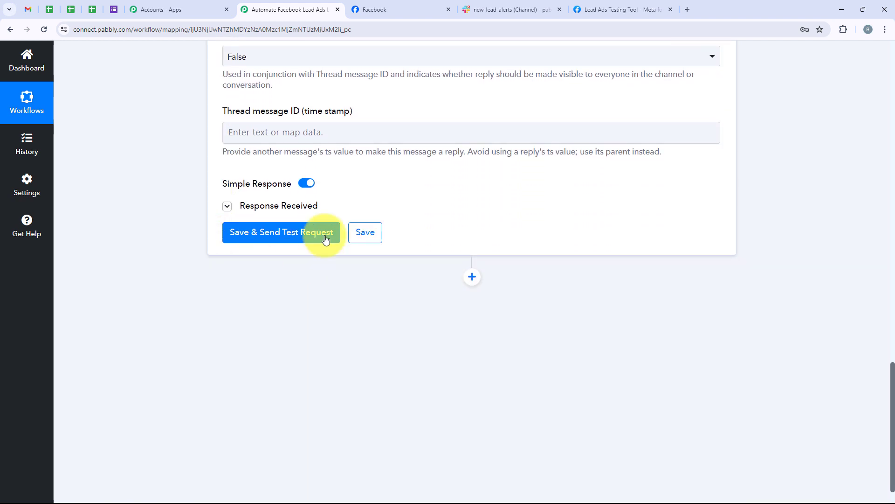
Glance at the new-lead-alerts channel in Slack, then collapse the Slack action step
left_click(476, 10)
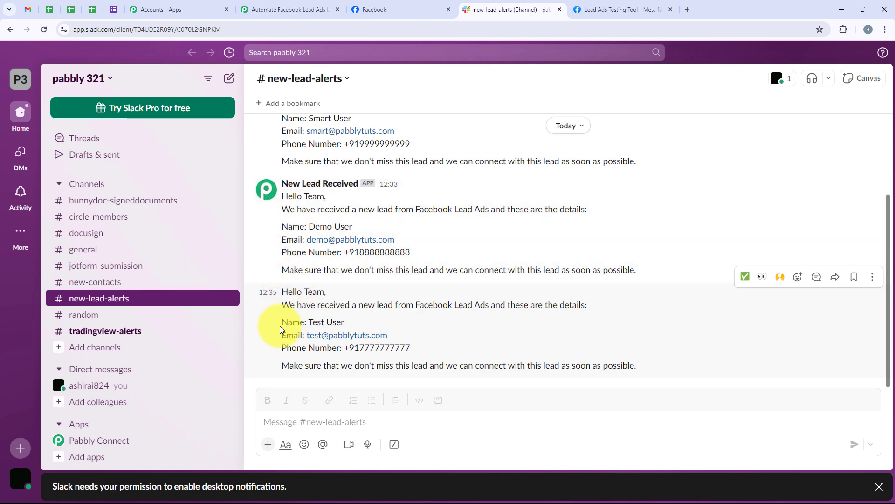
left_click(290, 9)
scroll(146, 120, "up", 1)
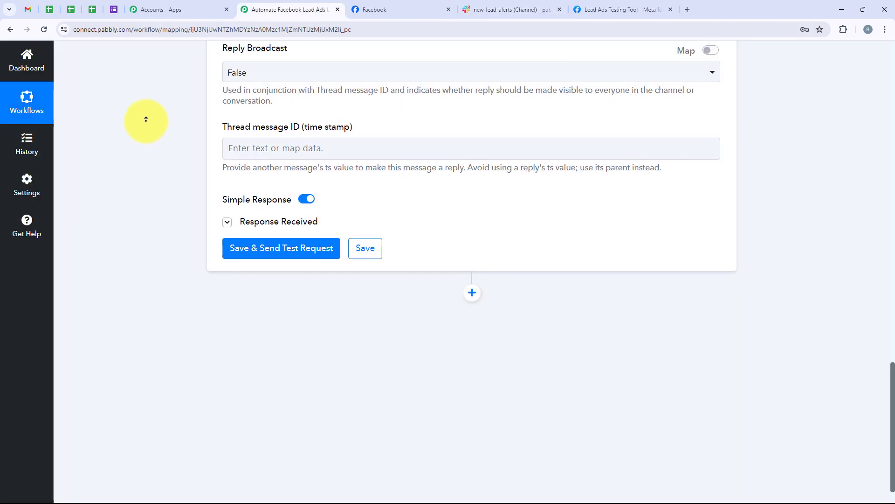
scroll(146, 119, "up", 15)
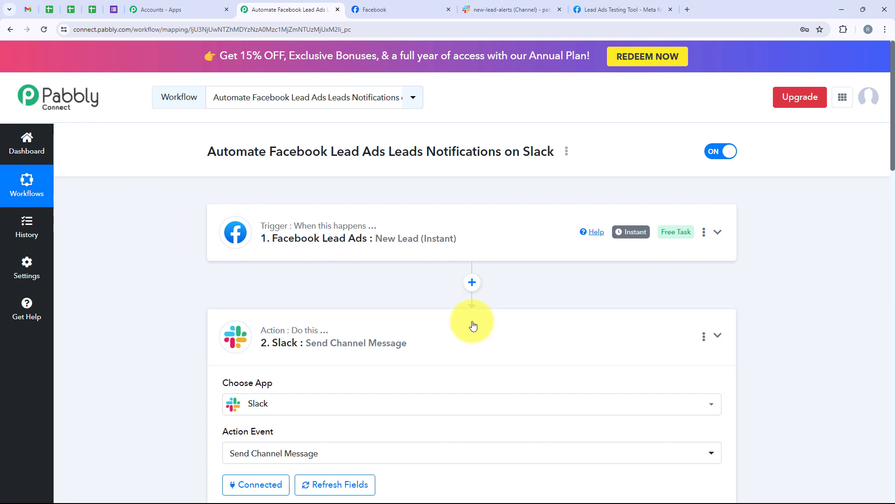
left_click(473, 325)
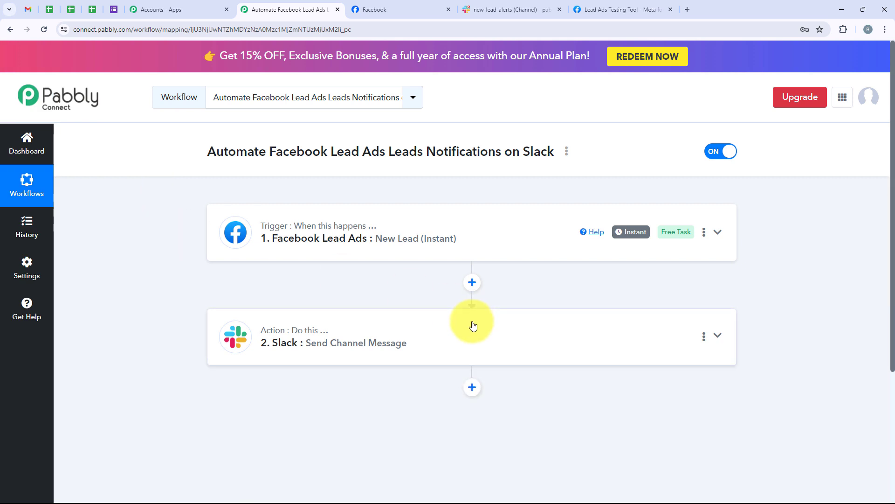